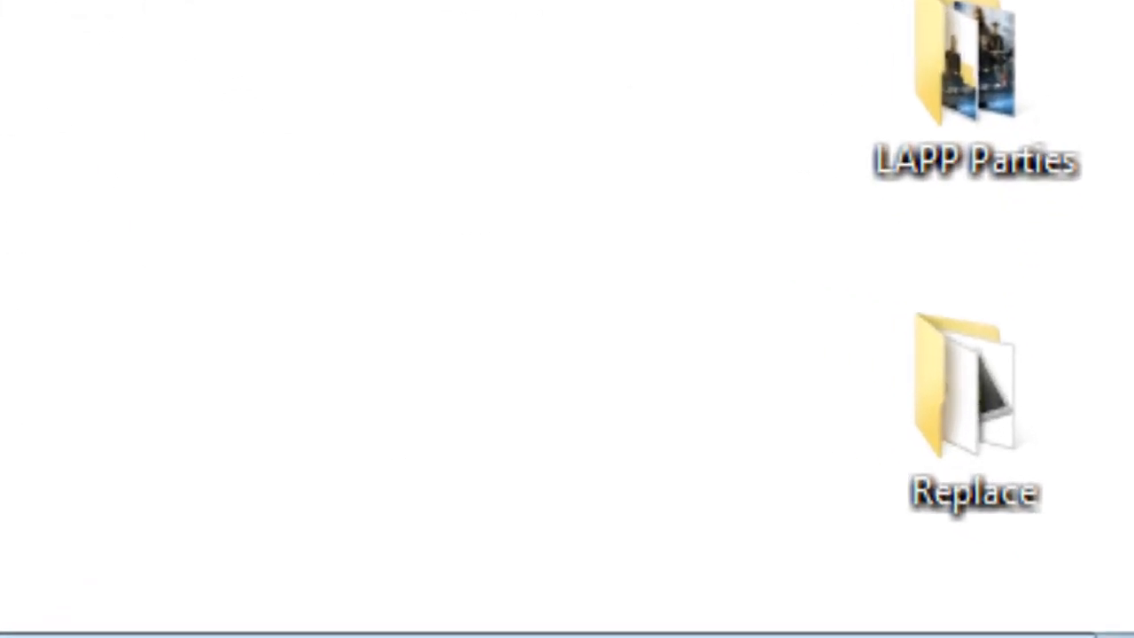
mouse_move(1030, 635)
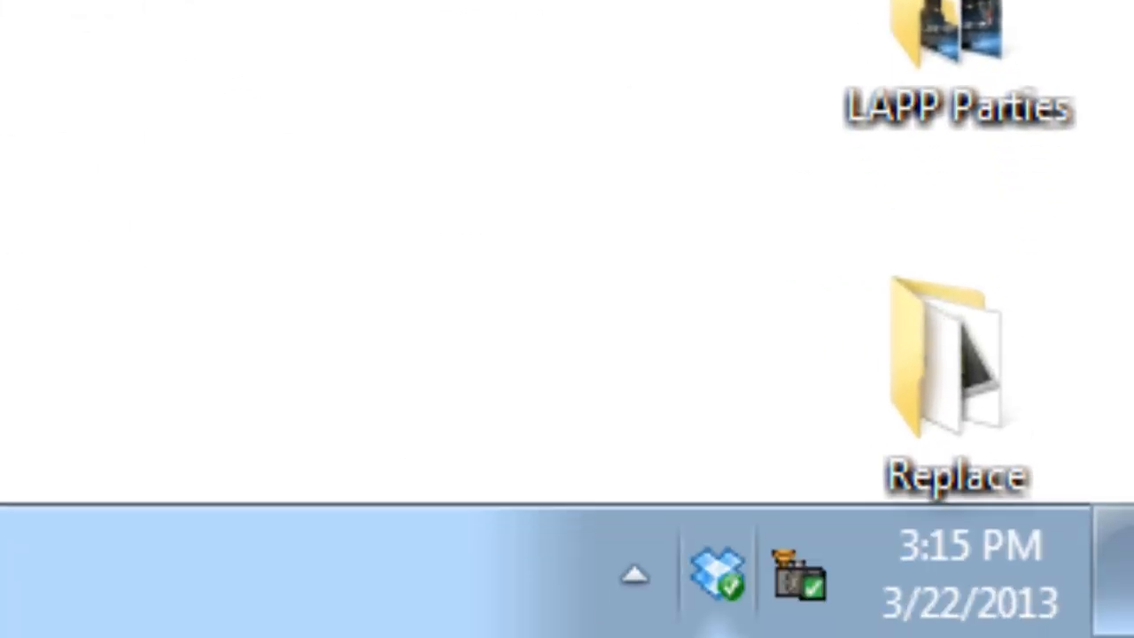
key(s)
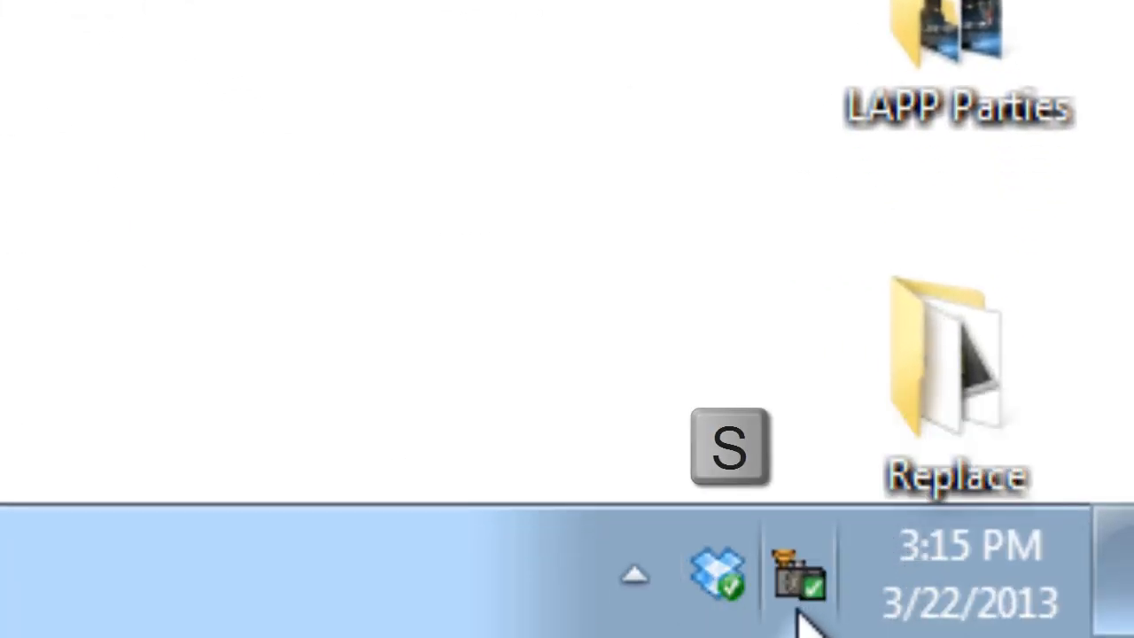
mouse_move(795, 567)
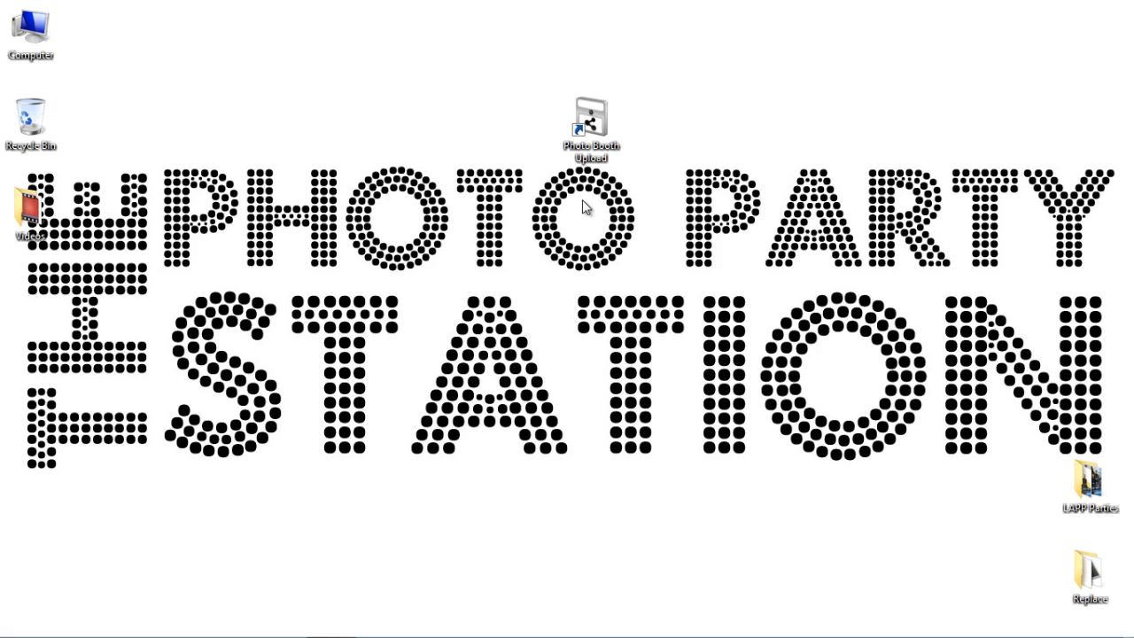
Step: Launch Photo Booth Upload from the desktop and dismiss its version notice
click(591, 122)
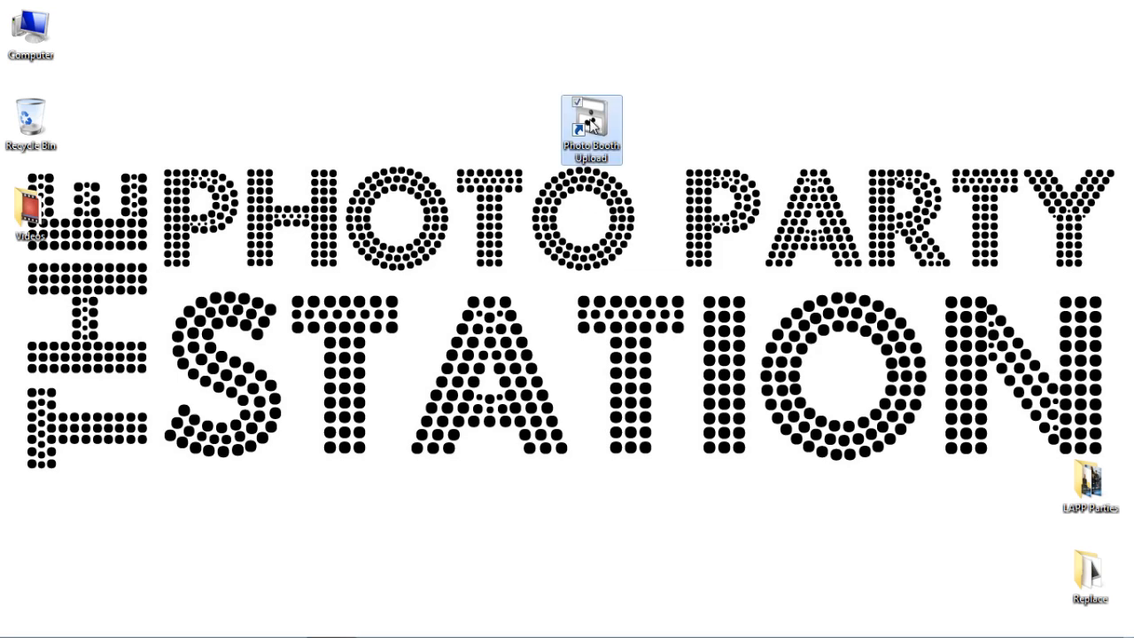
double_click(591, 123)
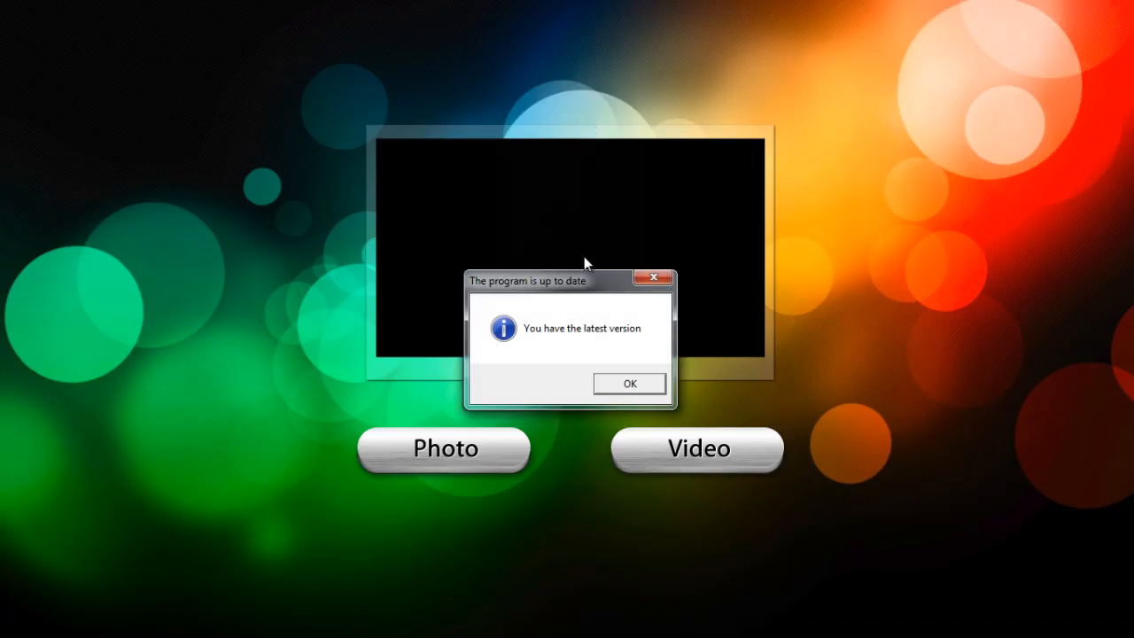
drag(584, 282, 595, 77)
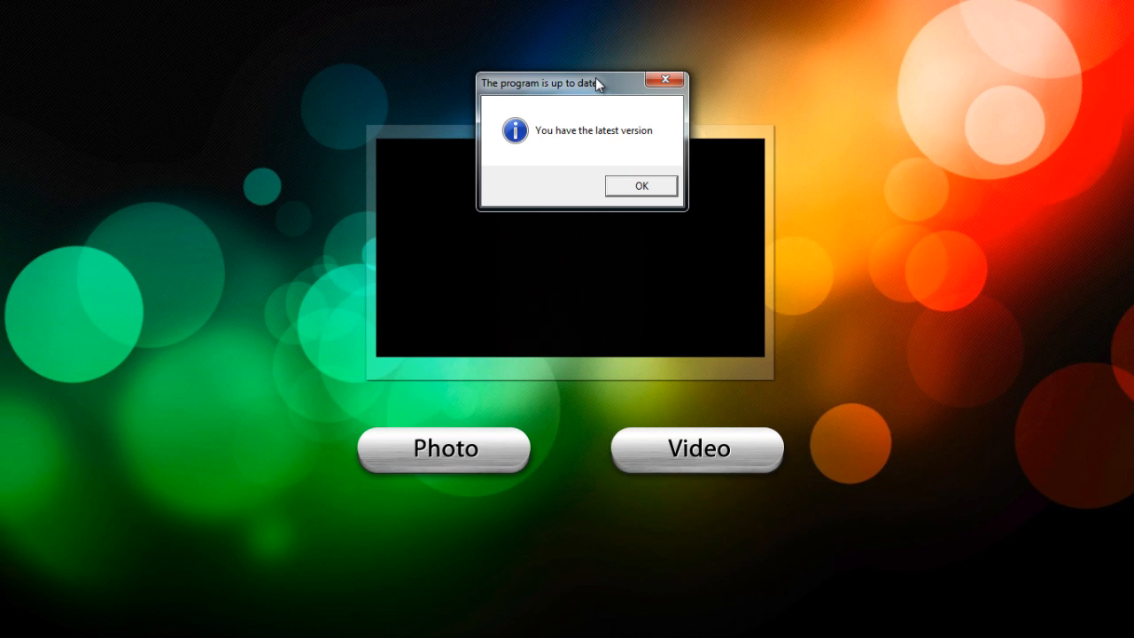
click(645, 186)
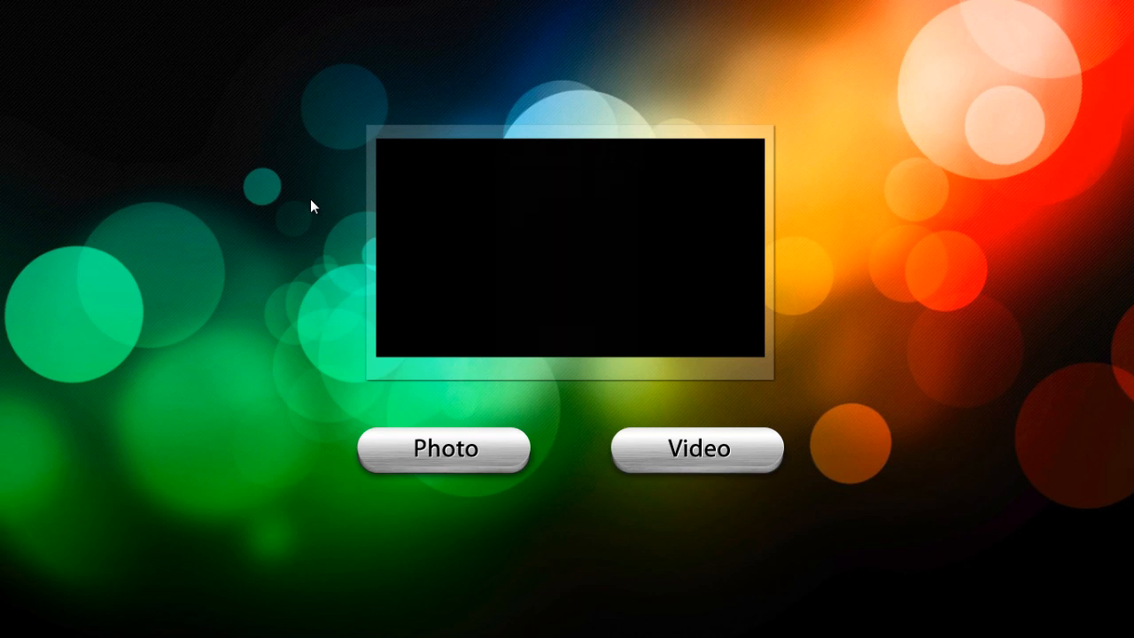
Step: Open the booth settings and add a blank text question with a 5-second text duration and a 30-second recording duration
key(s)
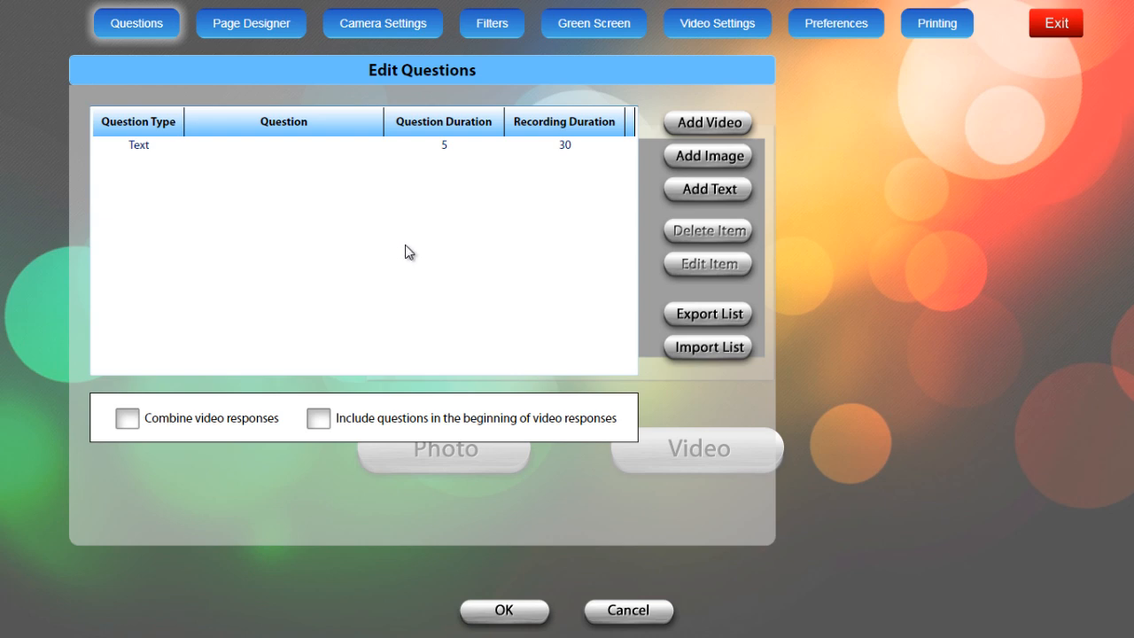
click(694, 191)
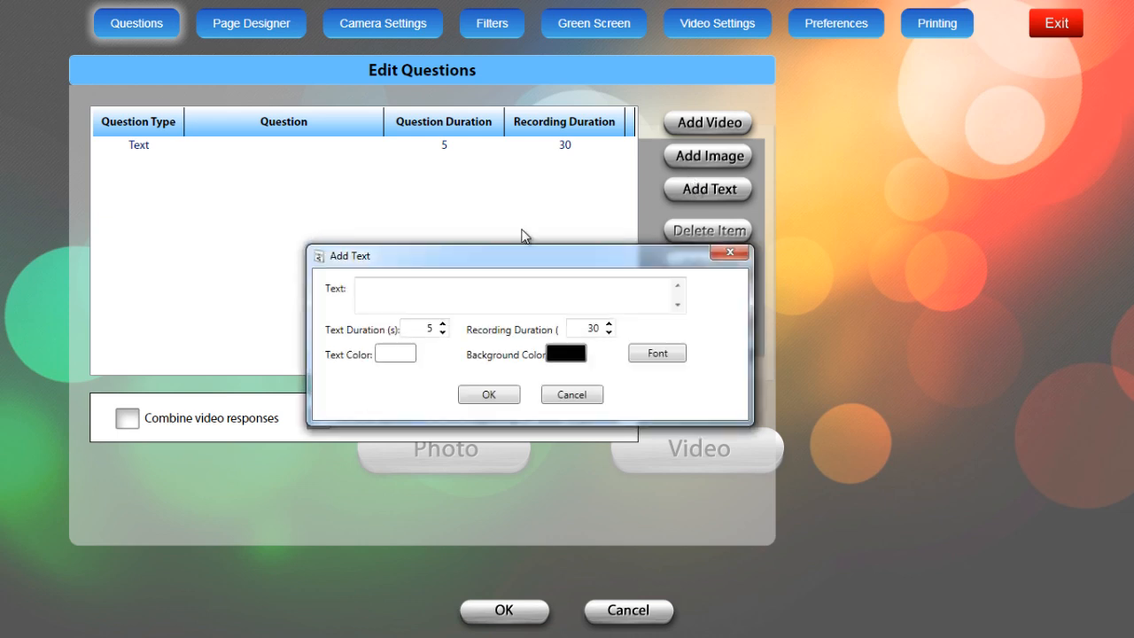
click(511, 293)
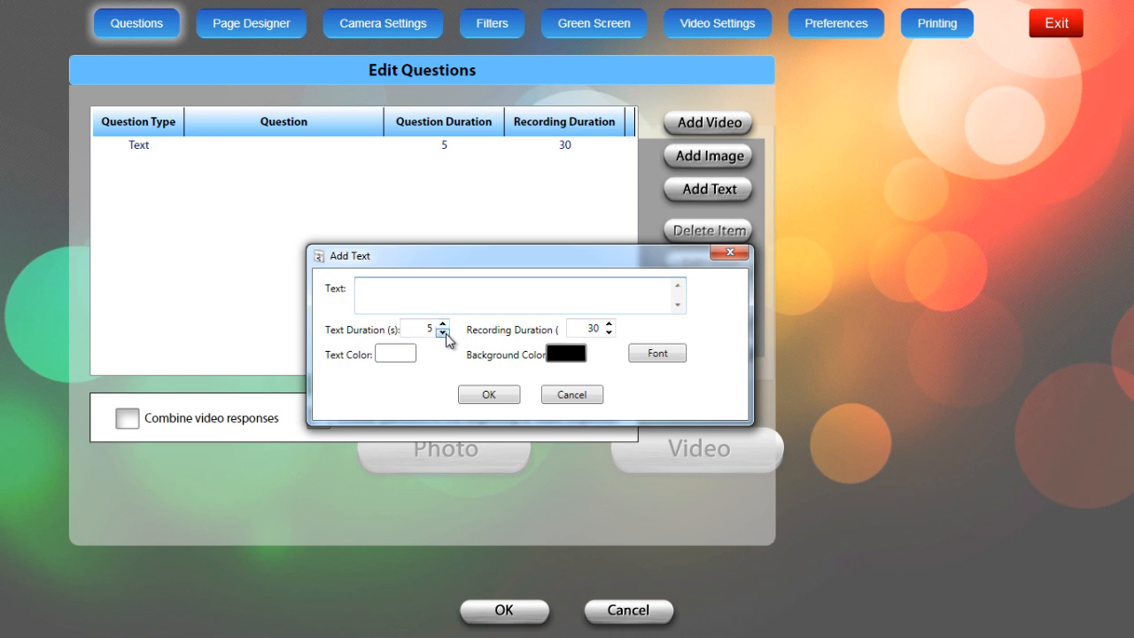
double_click(576, 329)
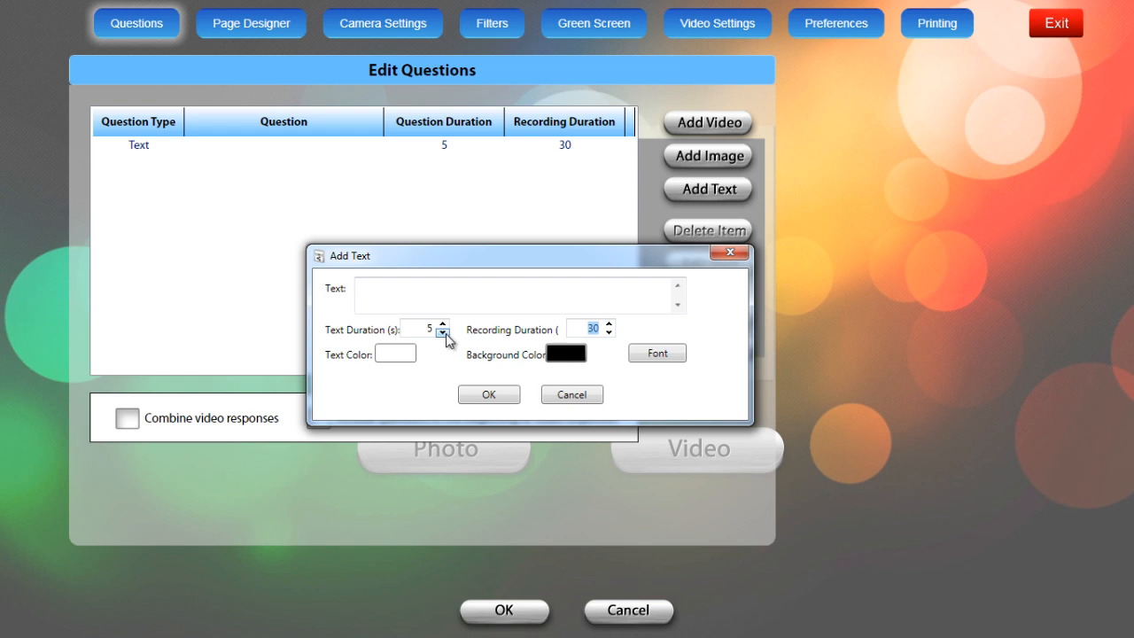
click(489, 395)
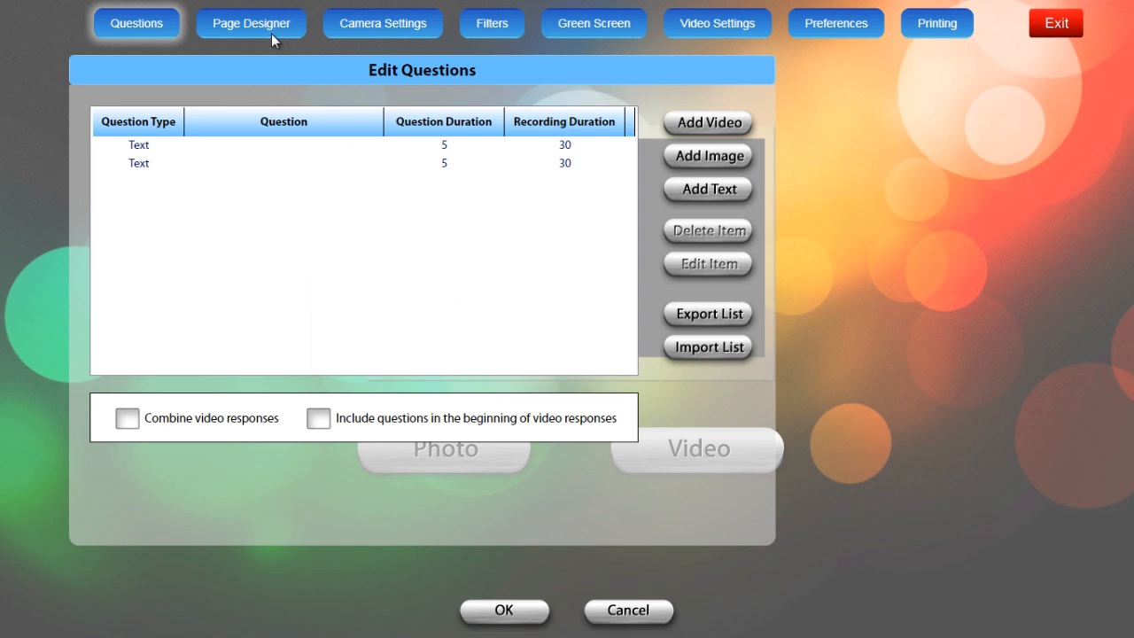
Step: Preview the "test" page layout in the Page Designer
click(250, 27)
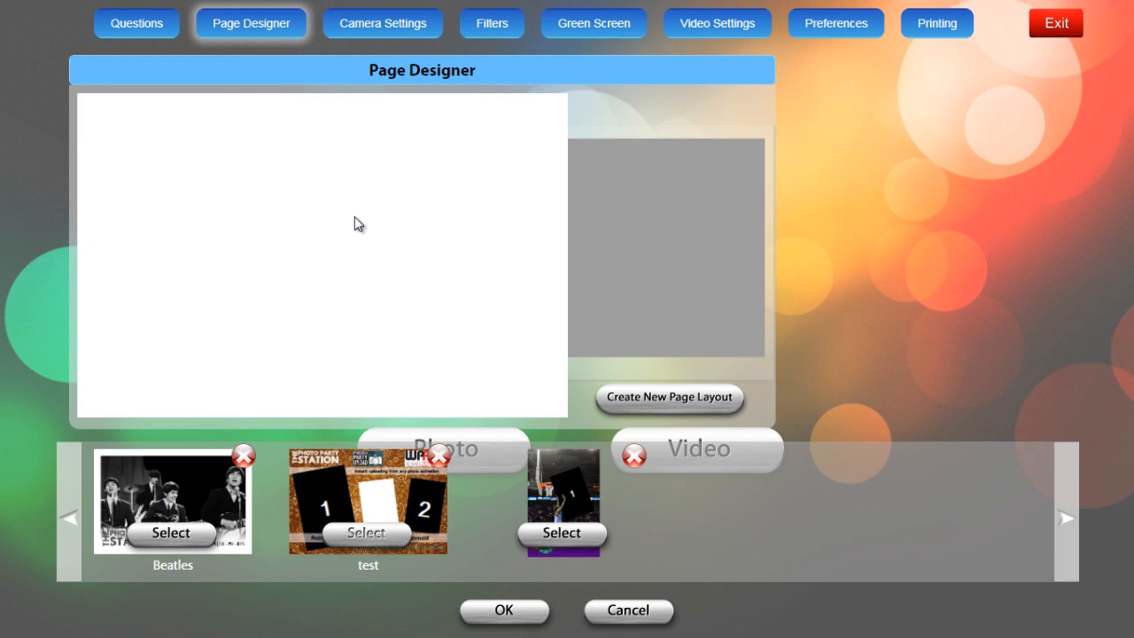
click(369, 480)
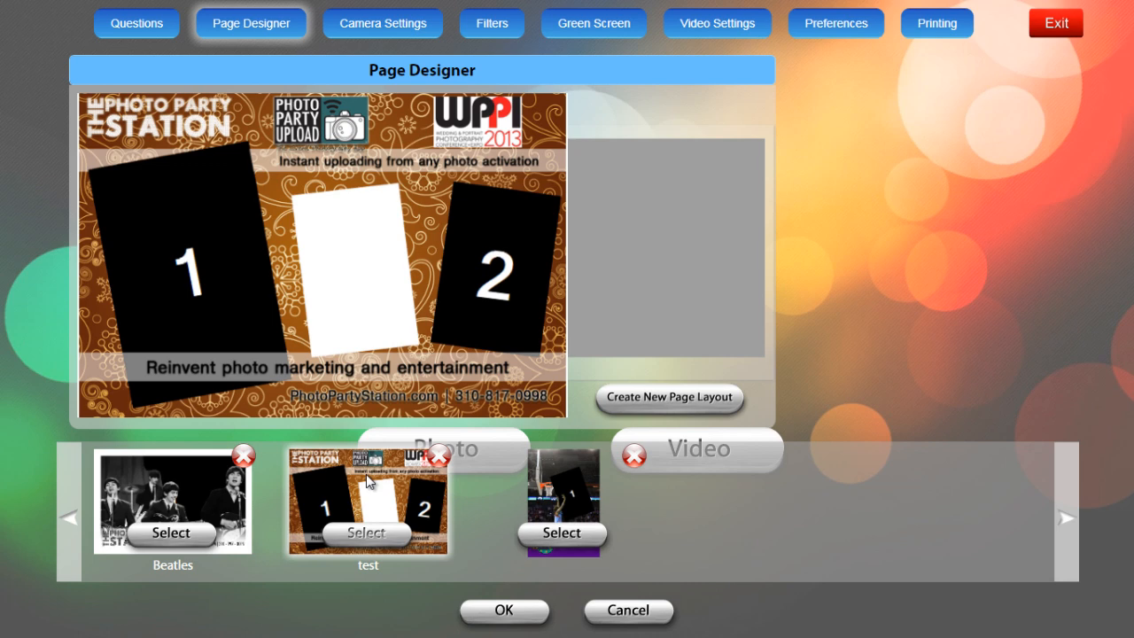
Step: Review the DSLR settings for the Photo and Live View modes, and accept them with Live View selected
click(376, 29)
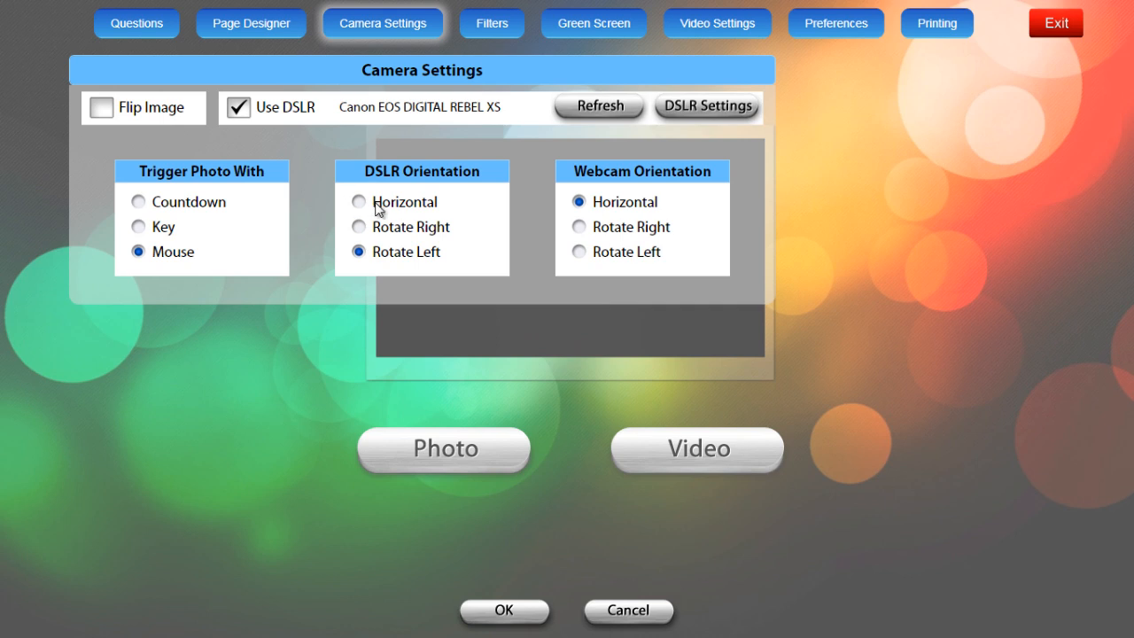
click(701, 106)
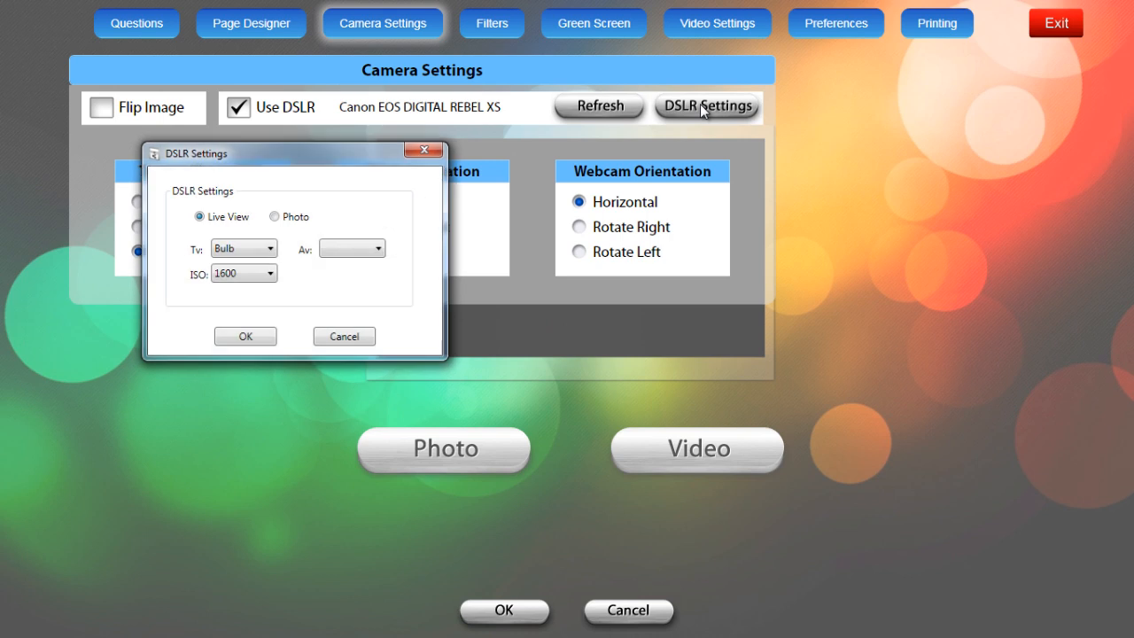
click(276, 217)
click(201, 217)
click(246, 336)
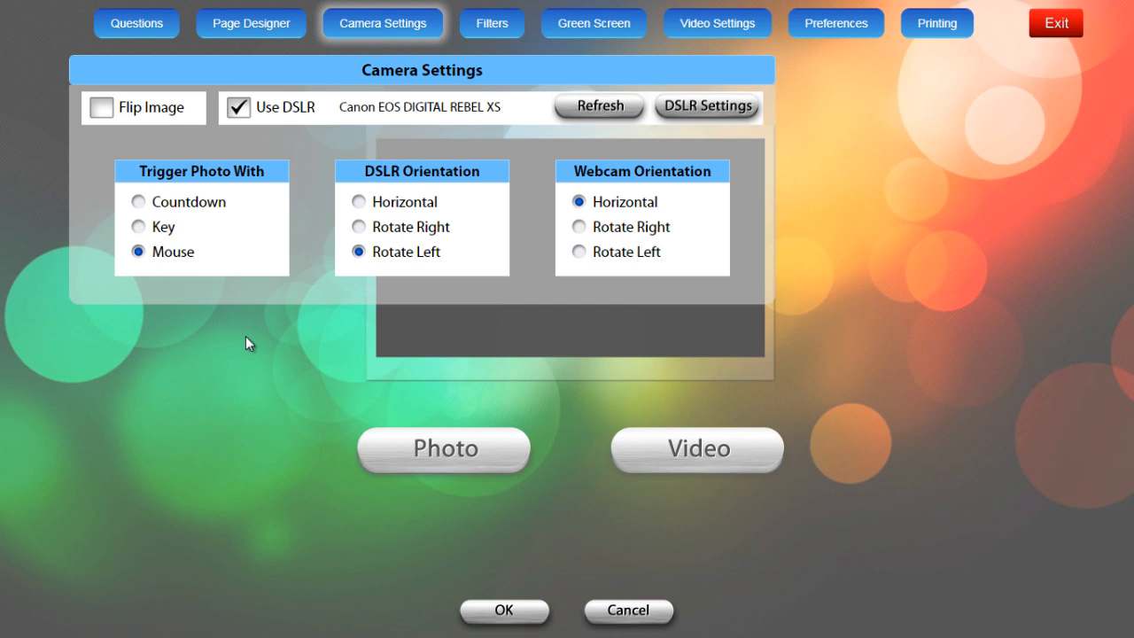
Step: Look through the Countdown and Key photo trigger options and return the trigger to Mouse
click(168, 208)
click(162, 231)
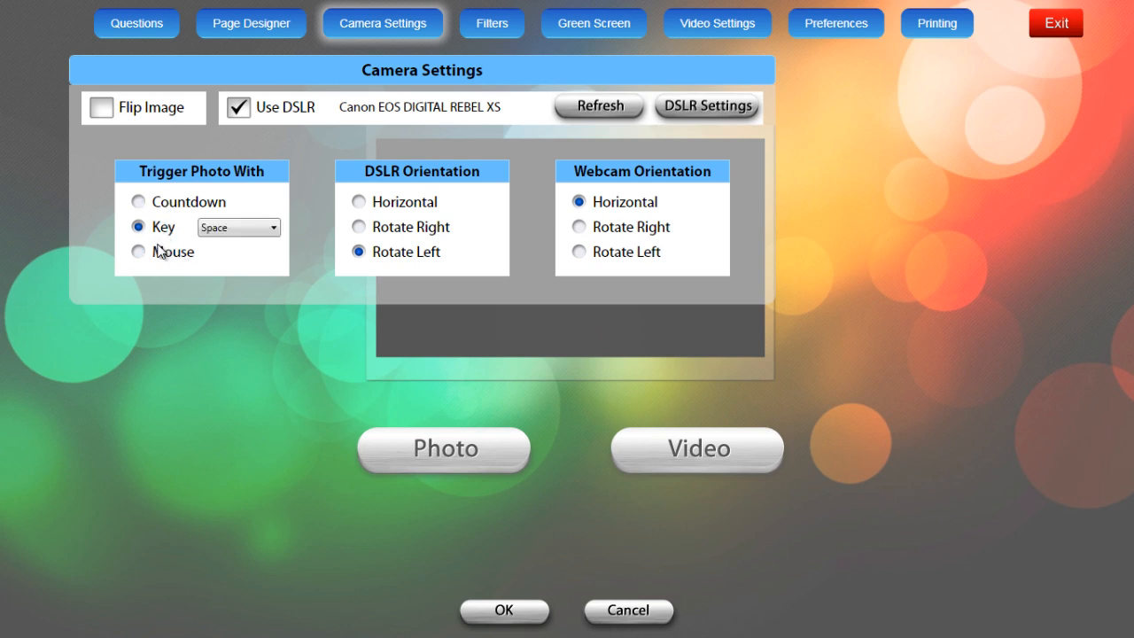
click(158, 257)
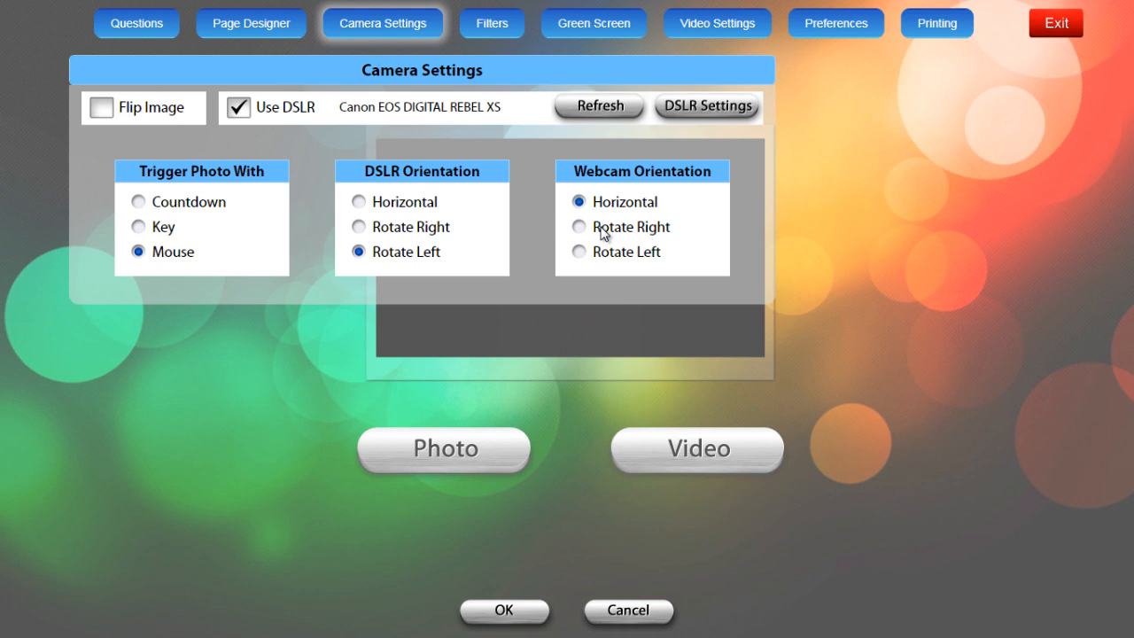
Step: Examine the Disabled and Auto Apply filter modes and return the filter mode to User Select
click(495, 27)
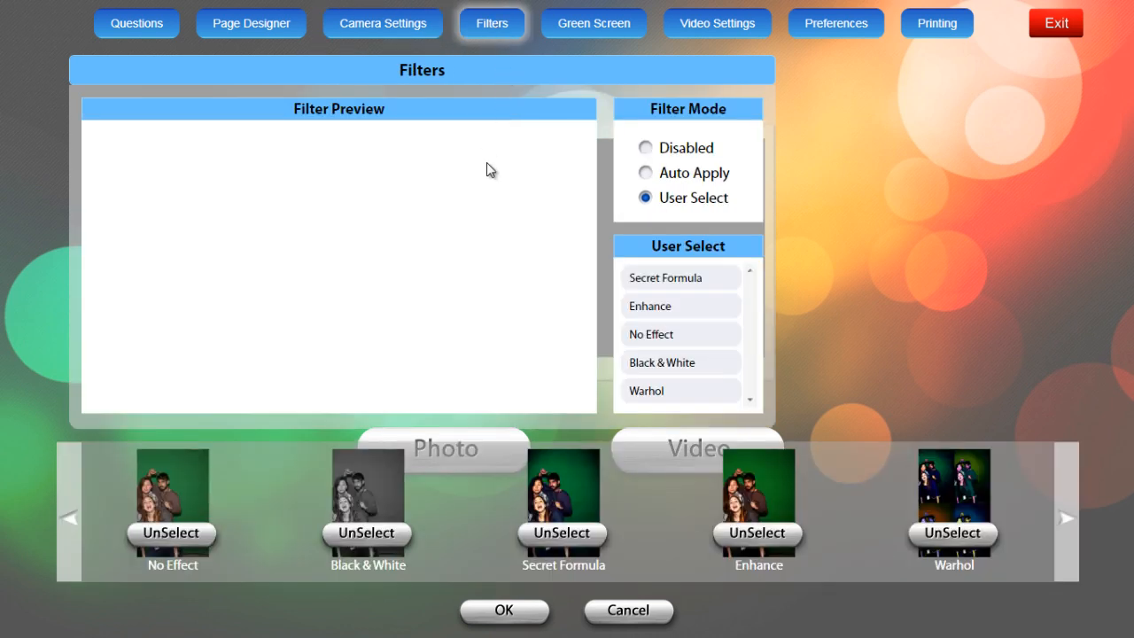
click(651, 151)
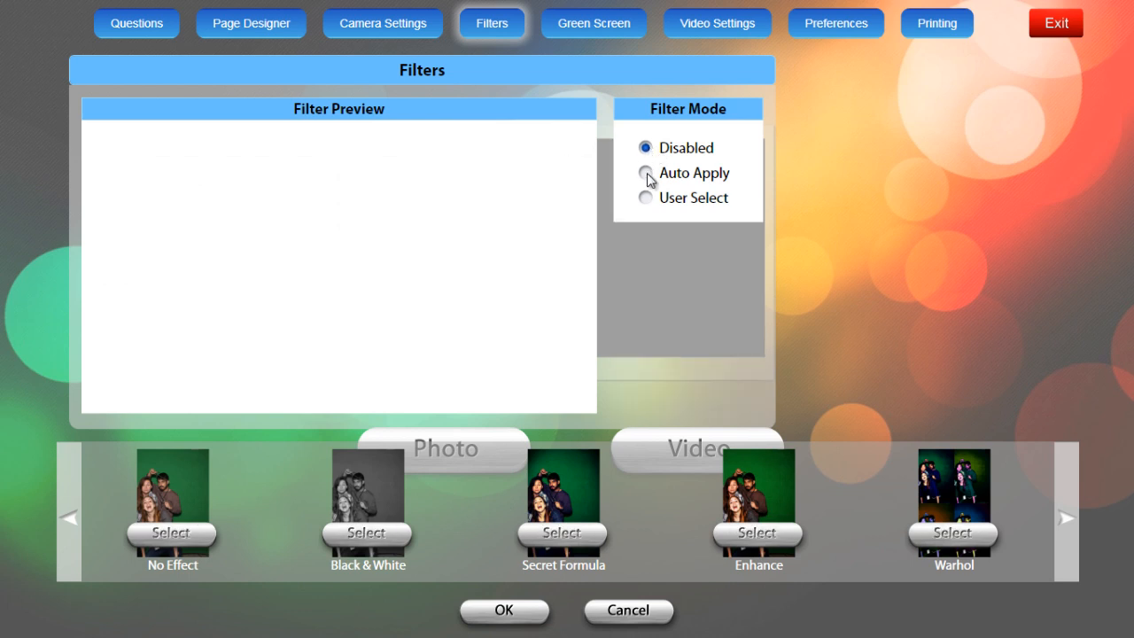
click(648, 174)
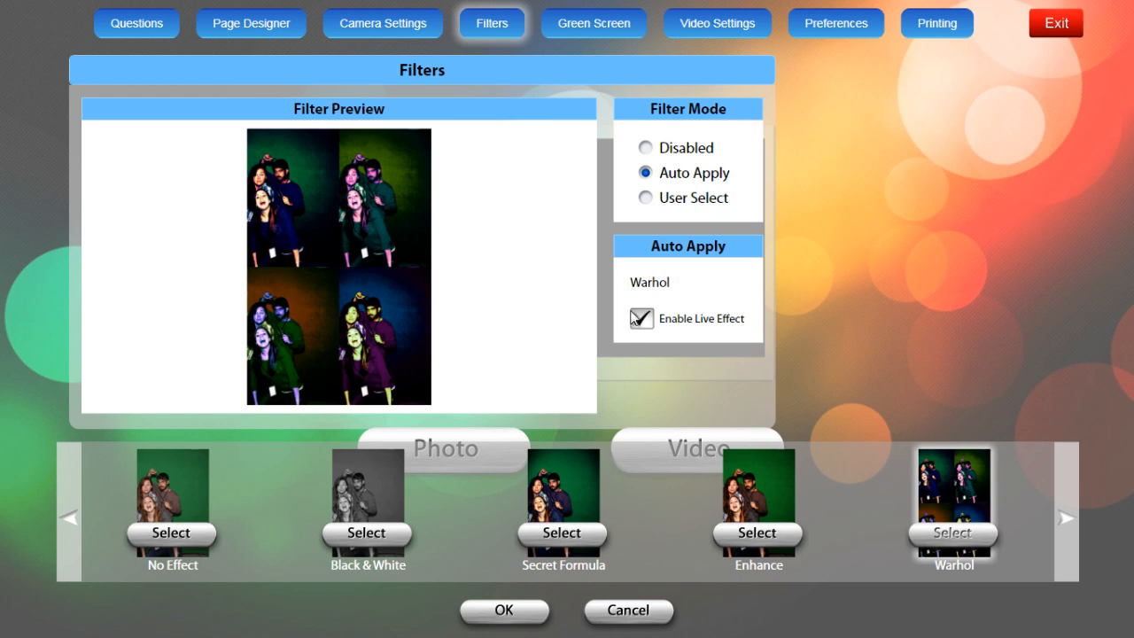
click(645, 198)
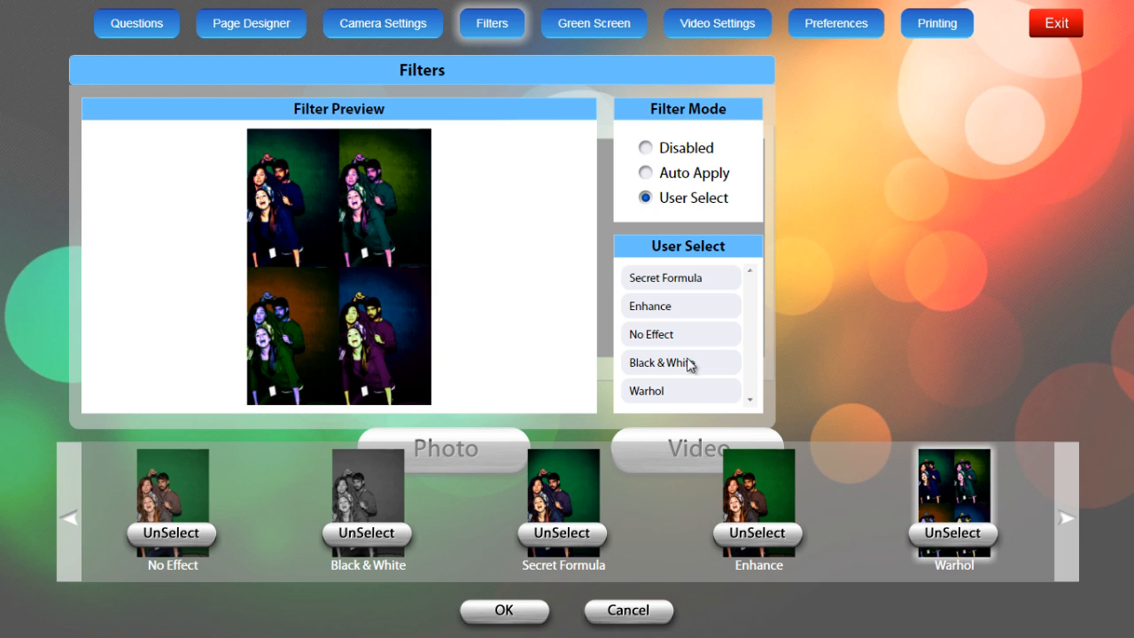
Step: Examine the Disabled and Auto Apply green screen modes and return the green screen mode to User Select
click(578, 24)
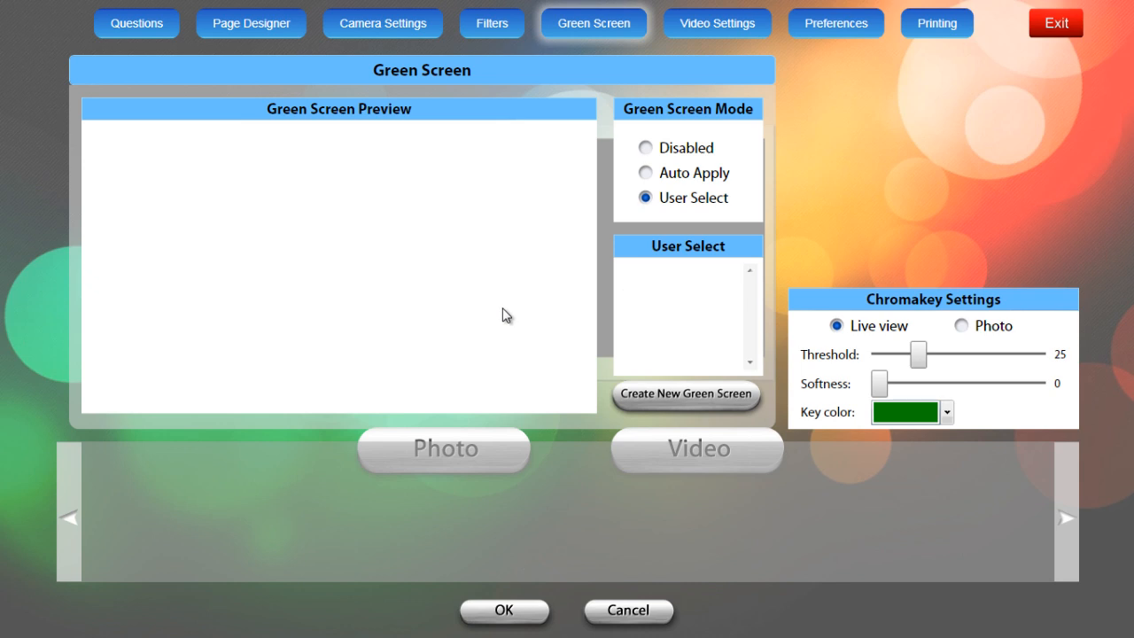
click(647, 151)
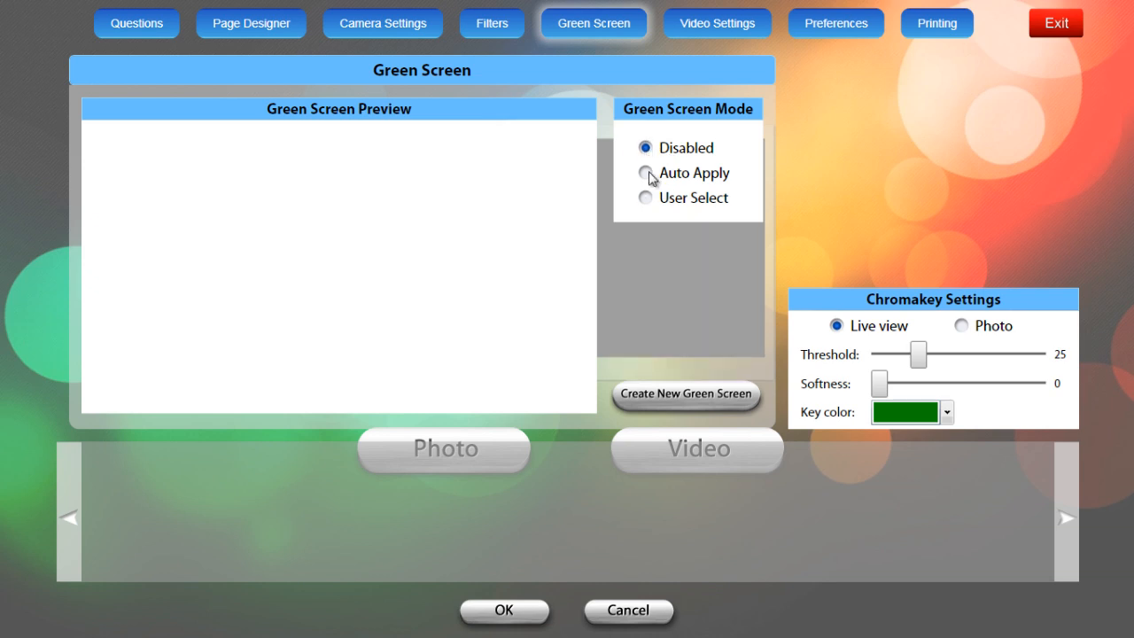
click(648, 175)
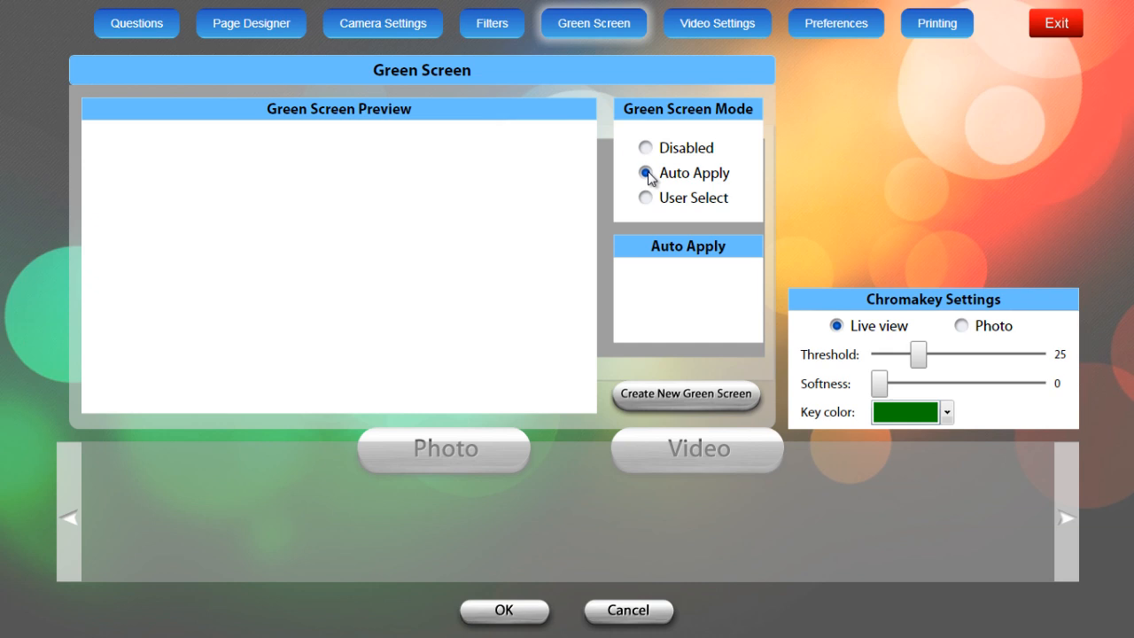
click(647, 197)
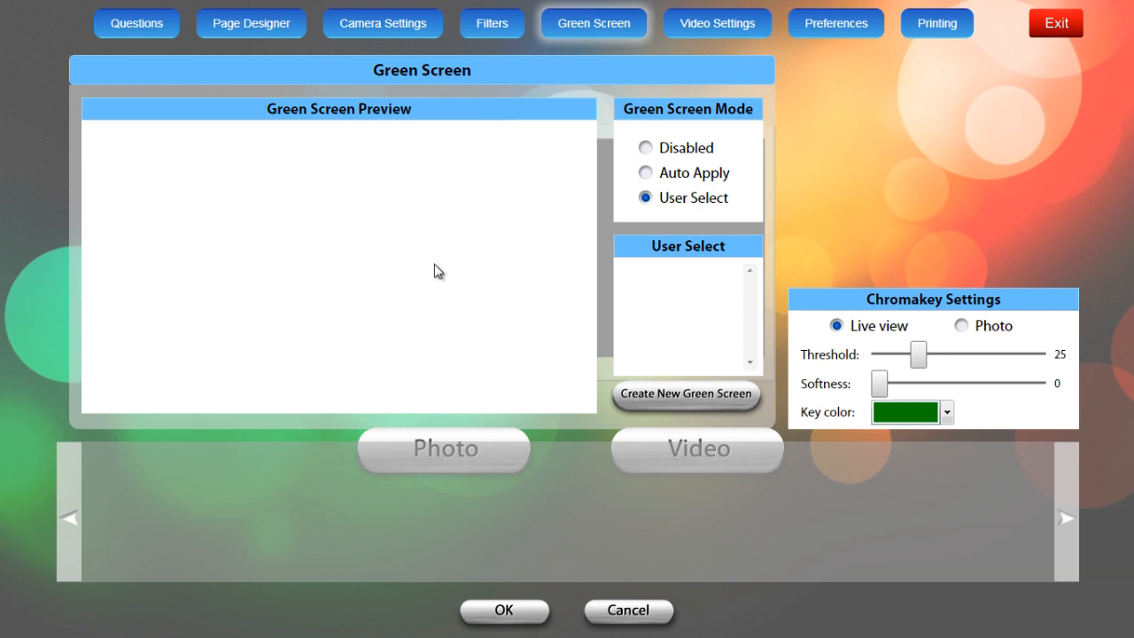
Step: Create a green screen named oz using wizard of OZ BG.jpg as the background and Wizard of OZ overlay.png as the overlay
click(650, 395)
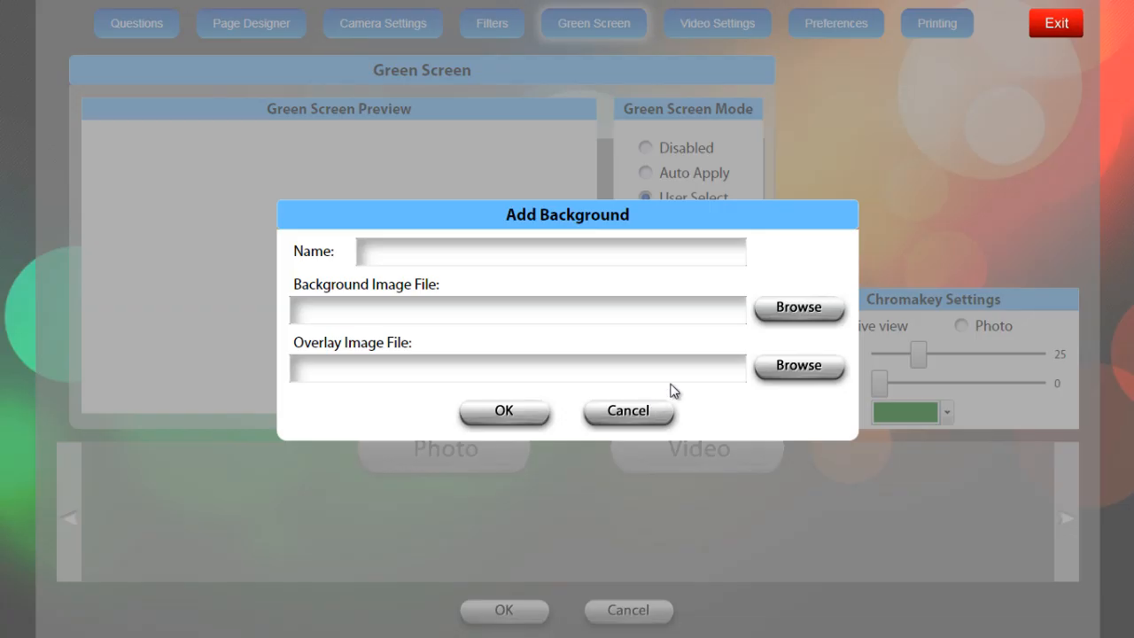
click(780, 312)
double_click(473, 296)
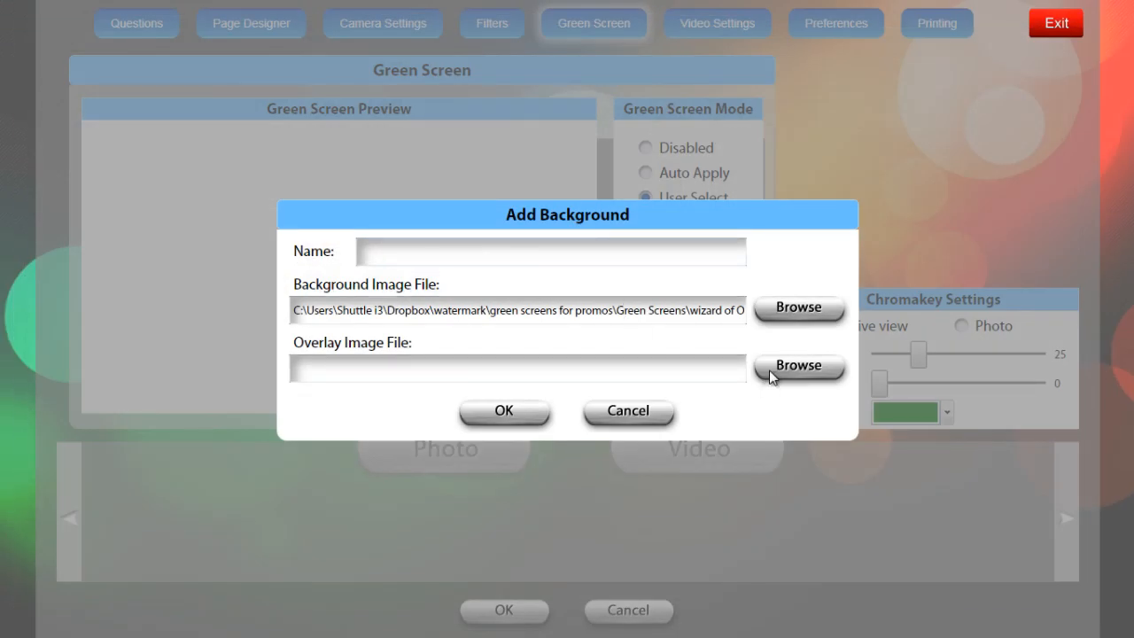
click(767, 370)
click(496, 257)
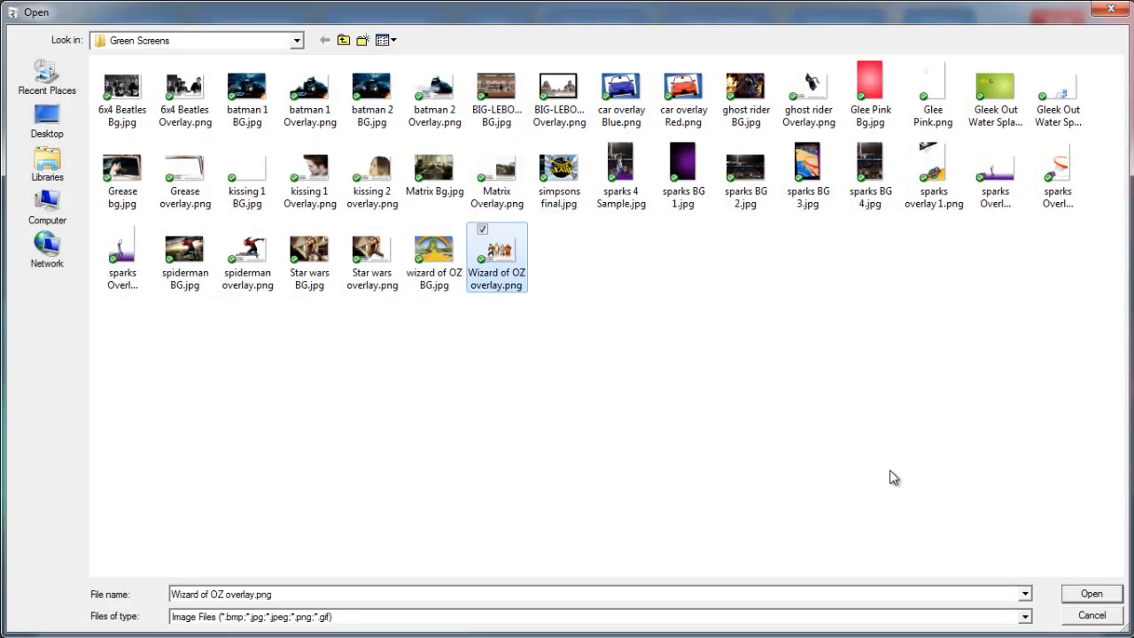
click(1090, 593)
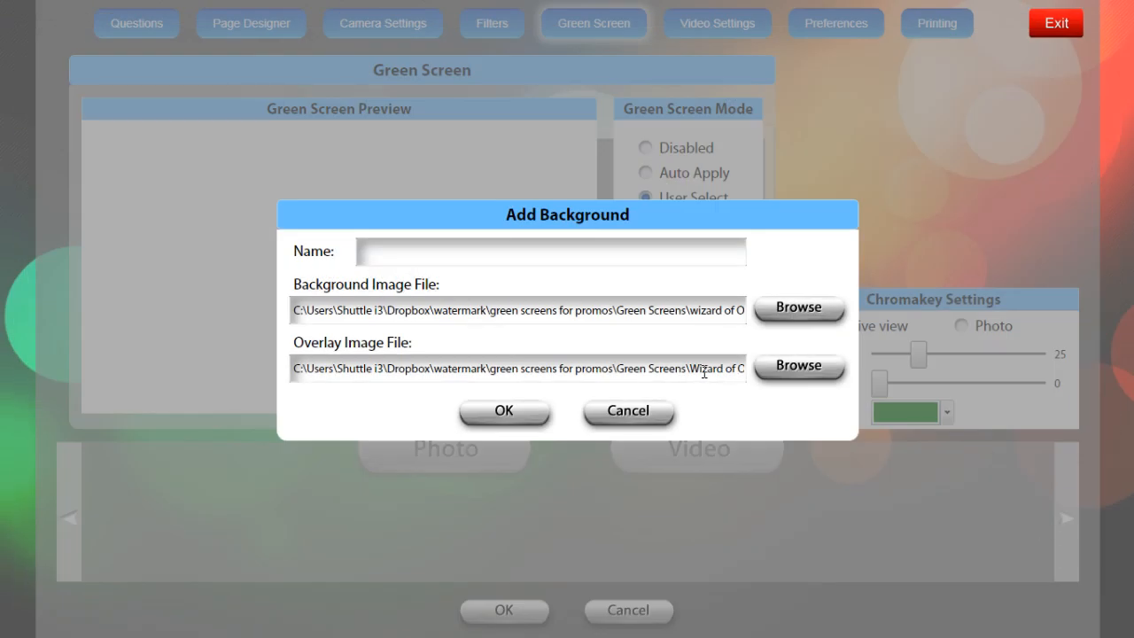
click(678, 255)
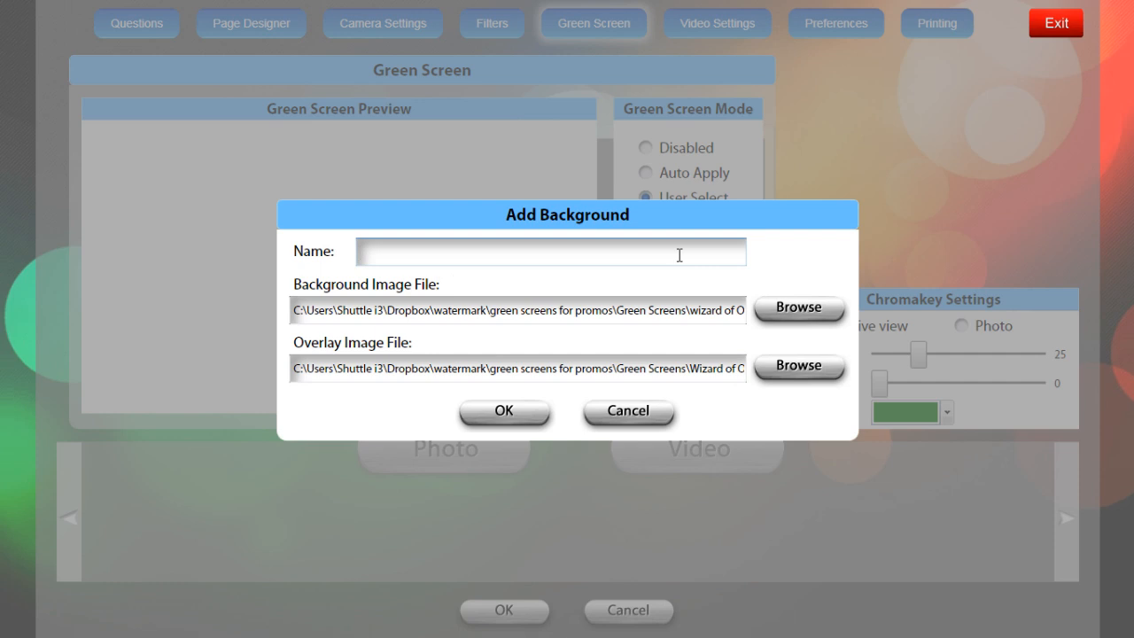
text(oz)
click(540, 409)
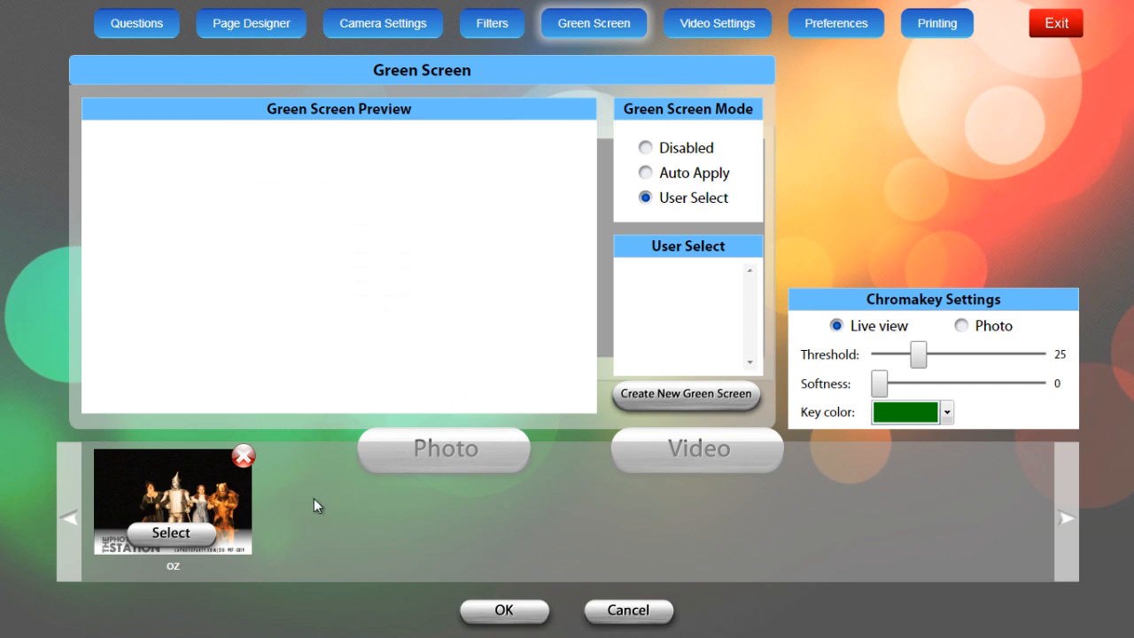
Step: Try adding the oz green screen to the user-selectable backgrounds, and remove it from that list again
click(170, 534)
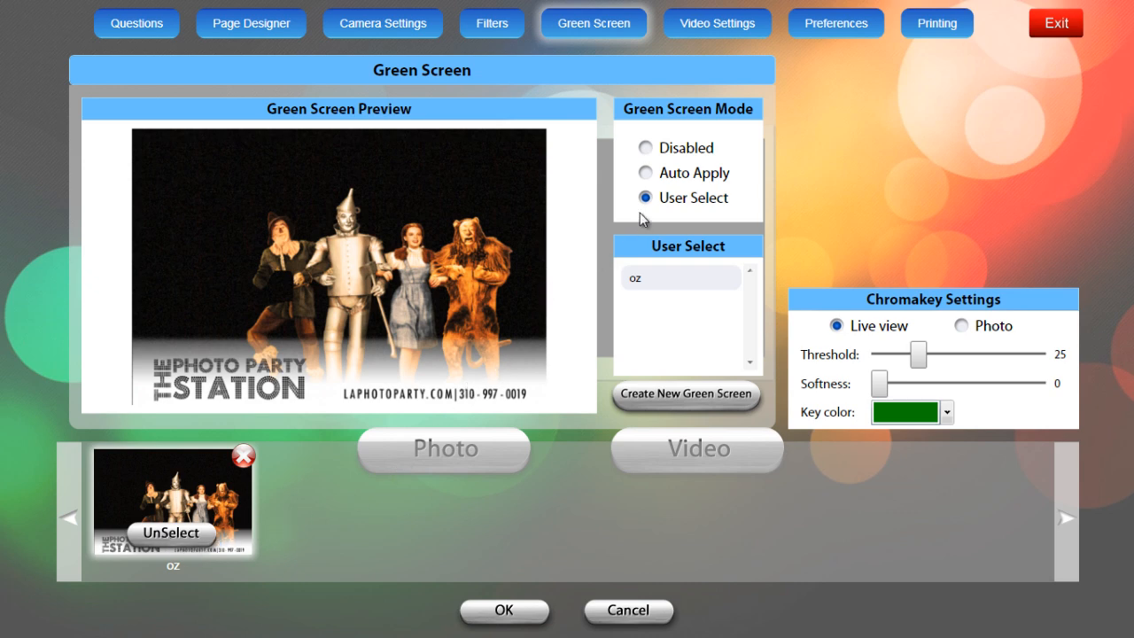
click(200, 533)
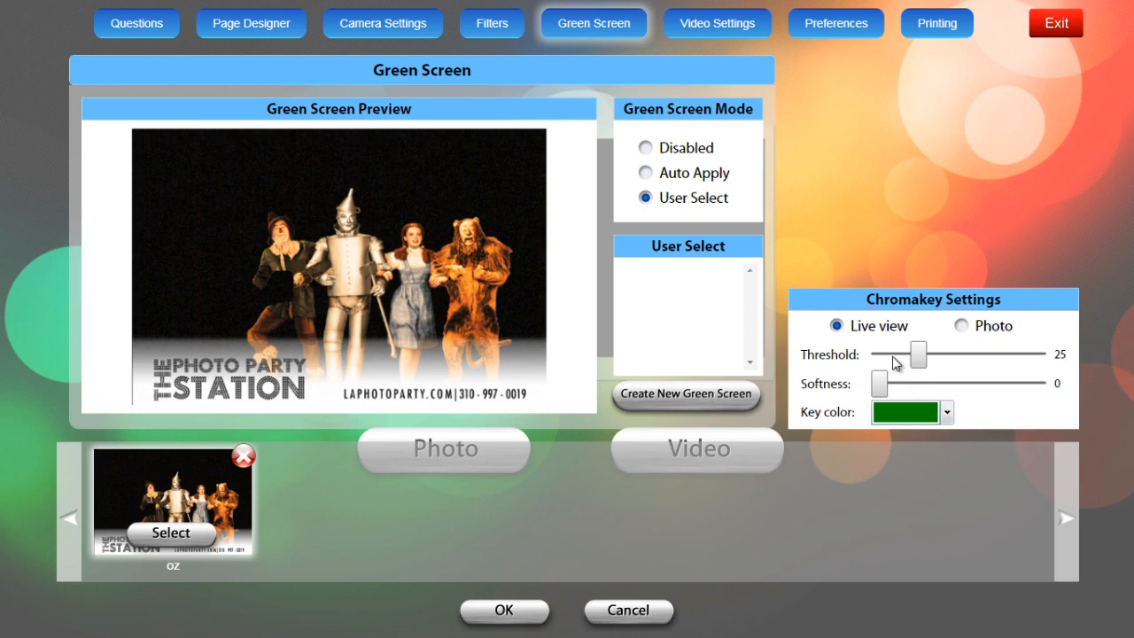
Step: Examine the video settings, including the resolutions and frame rates available for the video mode
click(716, 27)
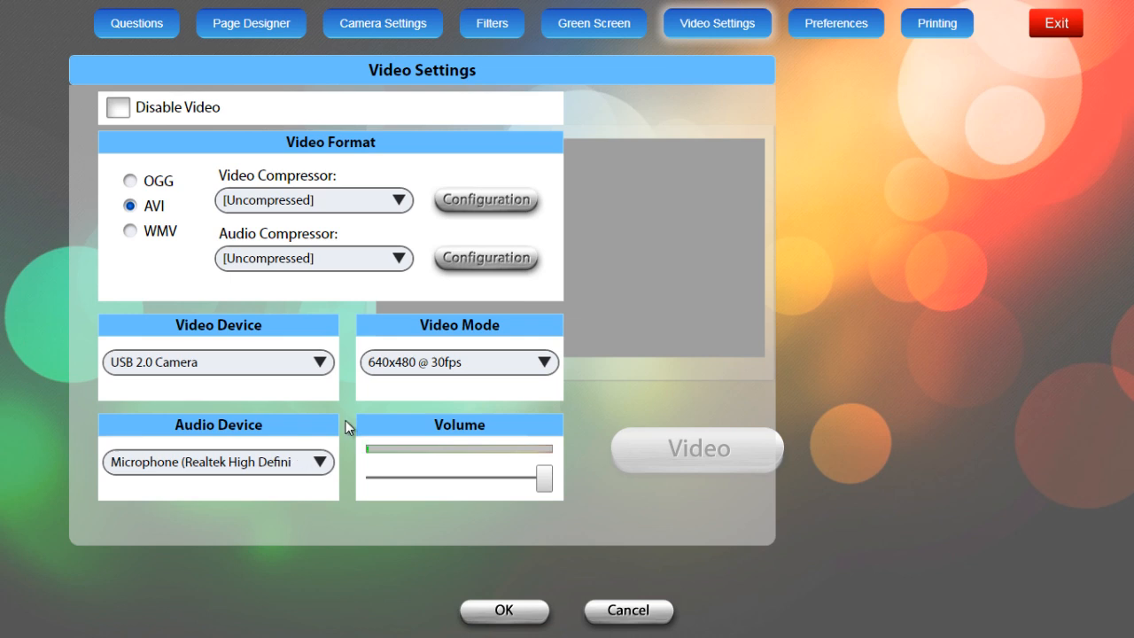
click(454, 365)
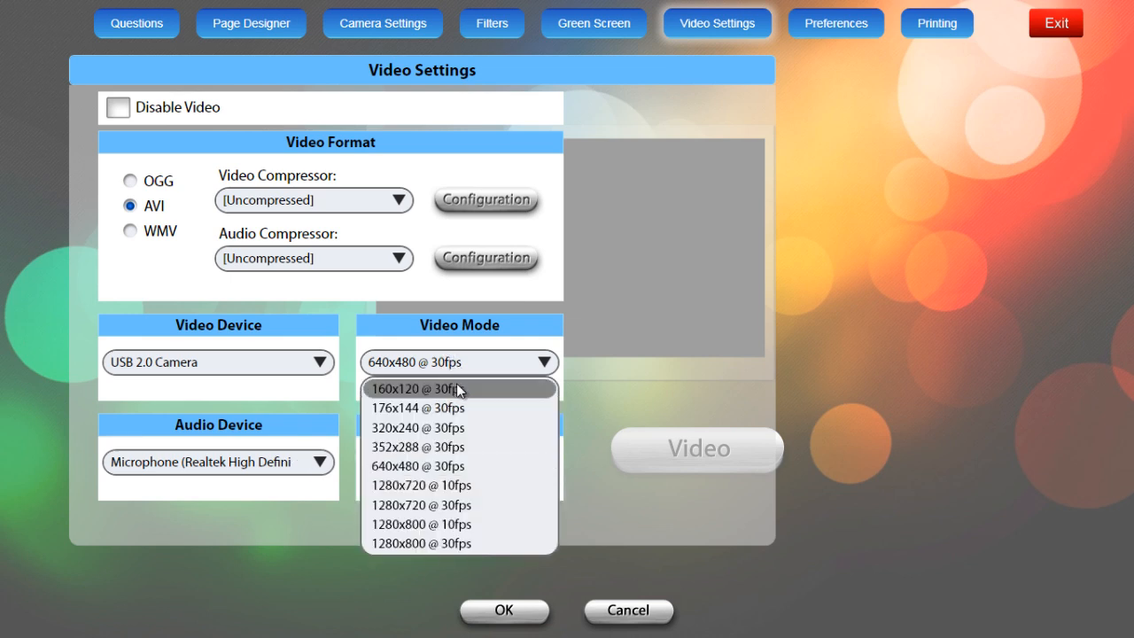
click(627, 324)
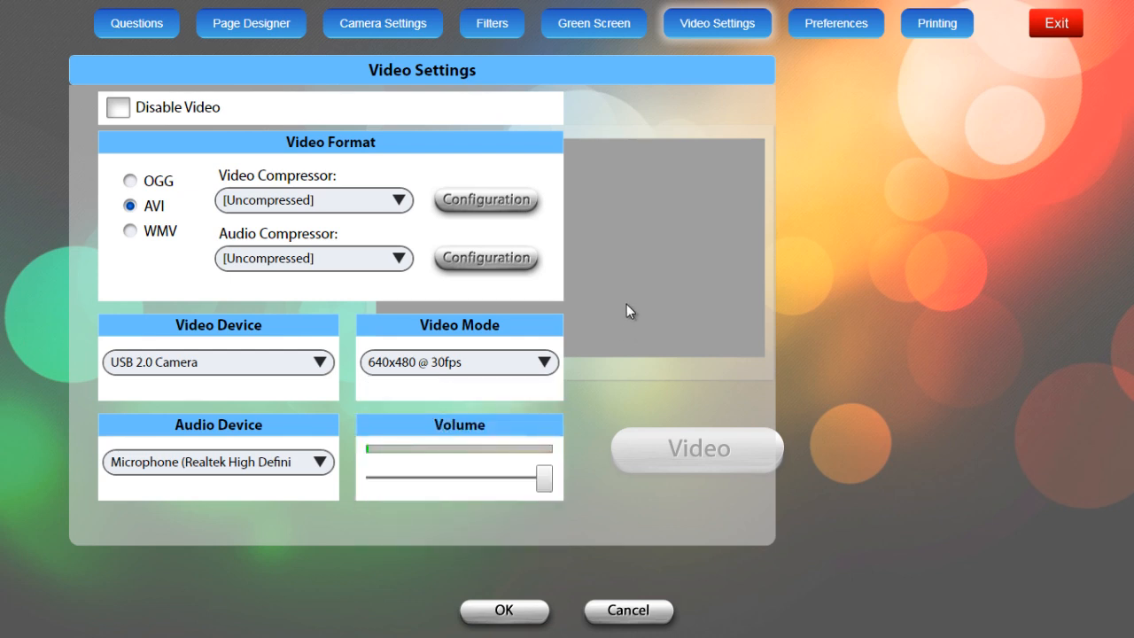
Step: Examine the output folder, filename prefix and software background fields in the preferences
click(829, 27)
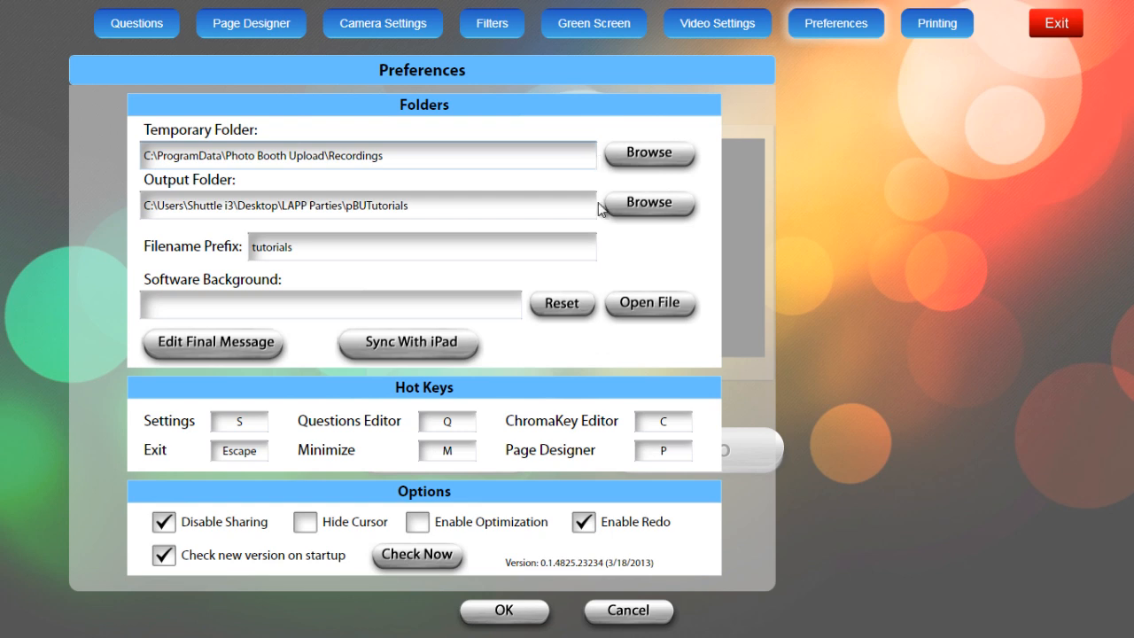
click(562, 207)
click(287, 248)
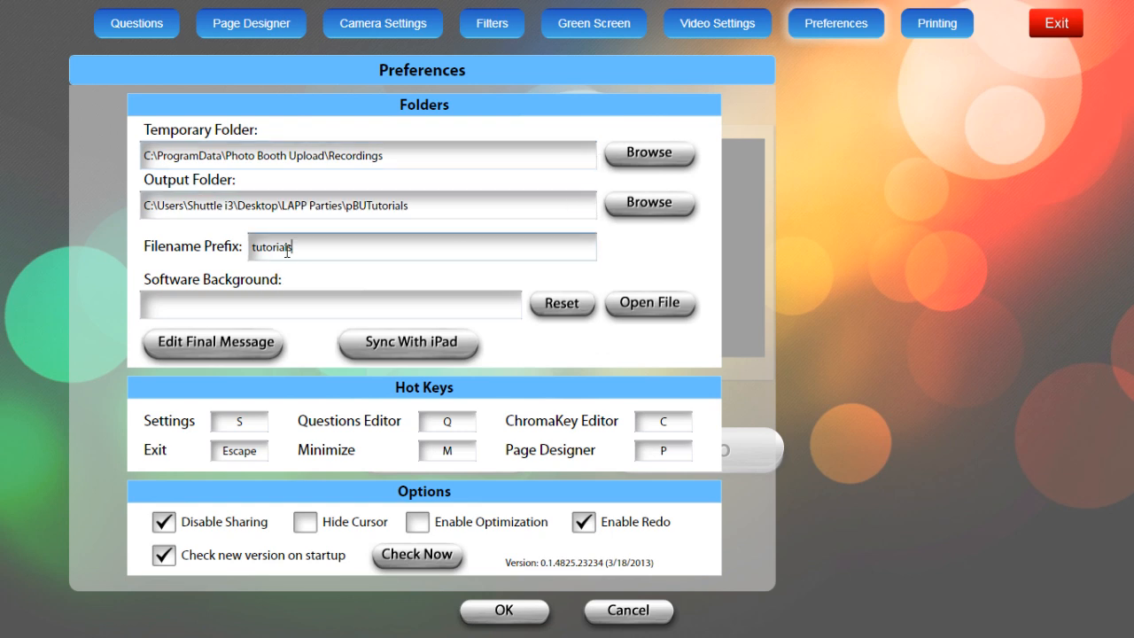
double_click(320, 248)
click(321, 249)
click(450, 308)
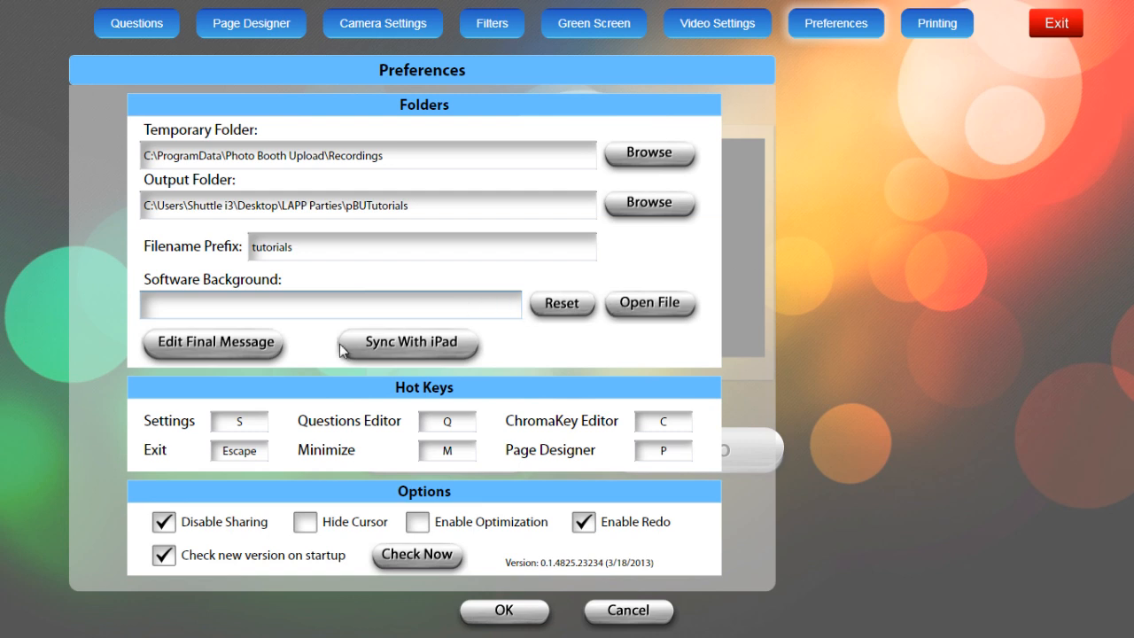
Step: Examine the final message's text, duration and text color settings, and accept them as they are
click(256, 345)
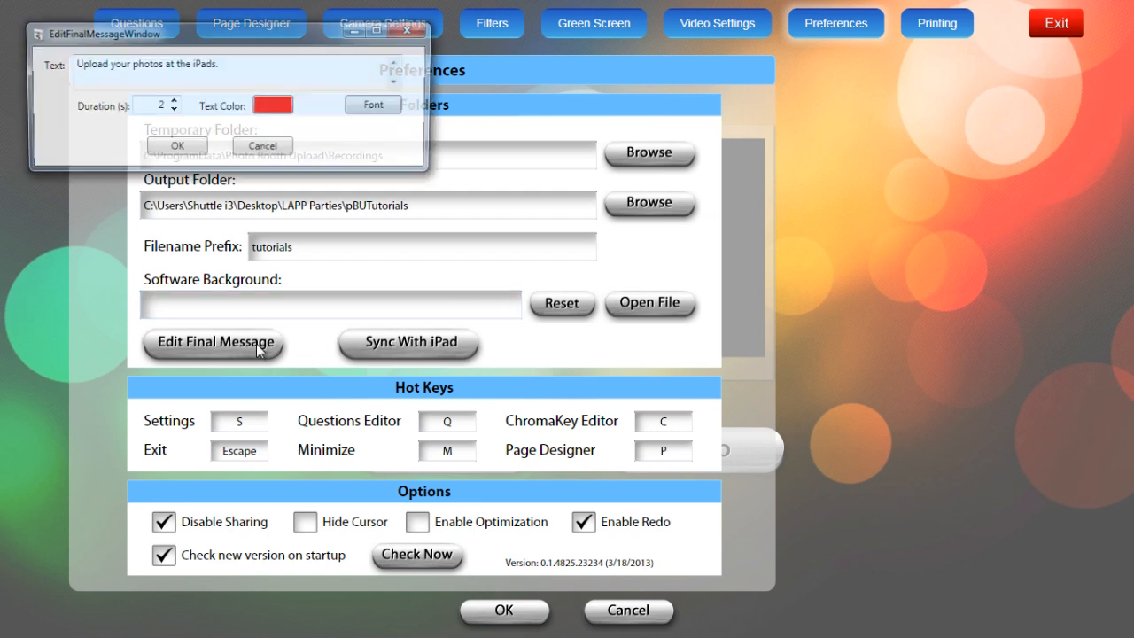
click(238, 65)
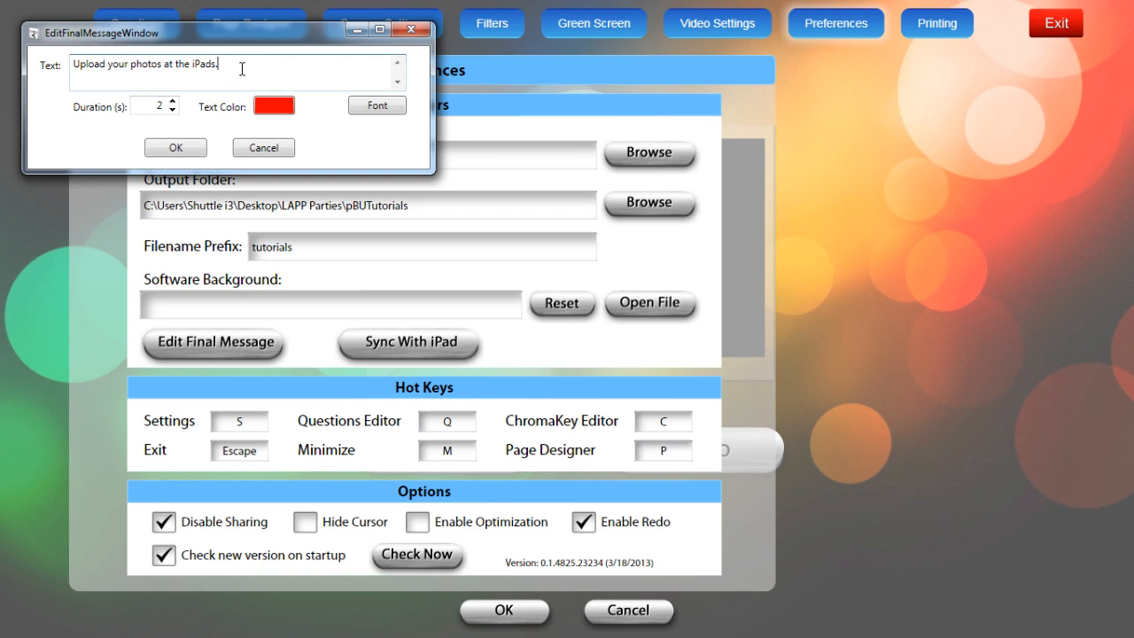
drag(237, 65, 50, 22)
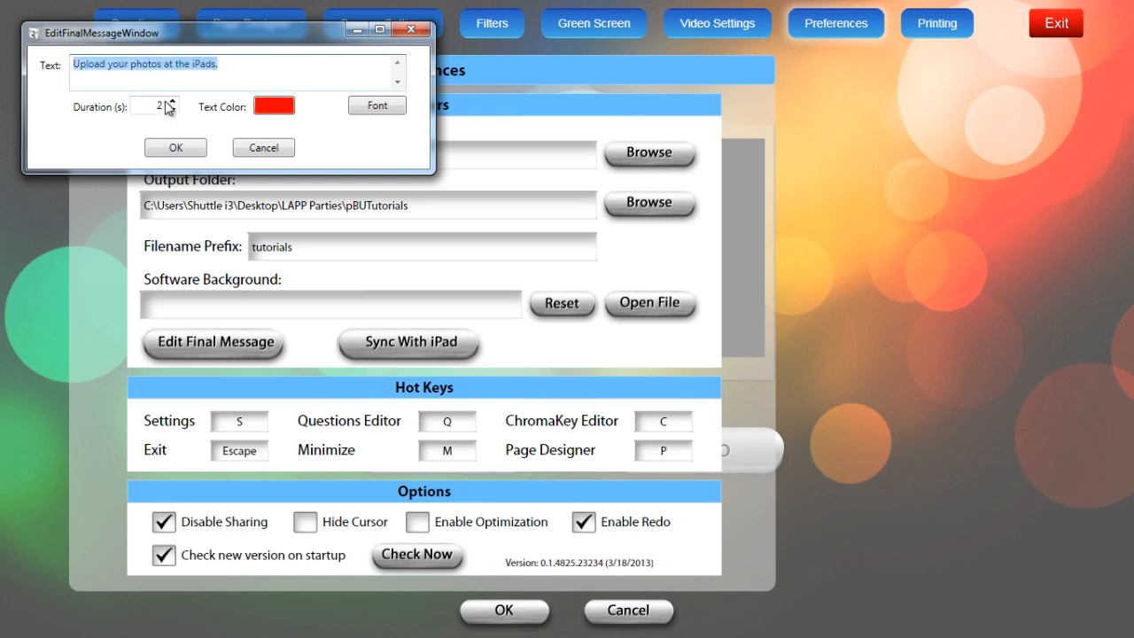
click(194, 147)
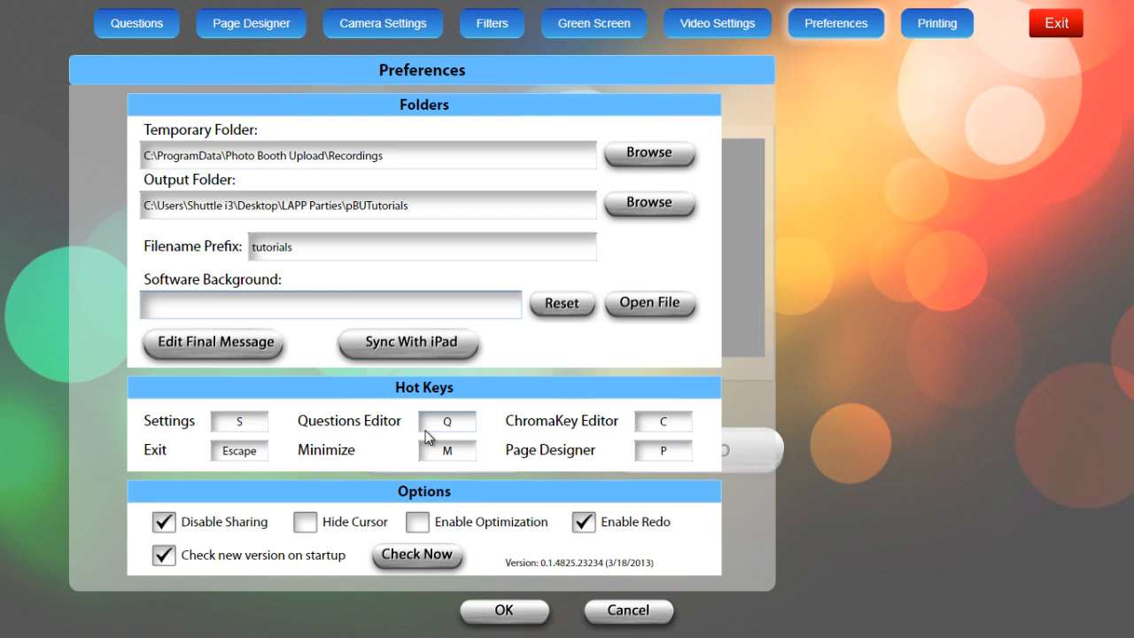
Step: Inspect the Settings hot key, and toggle the Disable Sharing and Enable Redo options off and back on
click(224, 414)
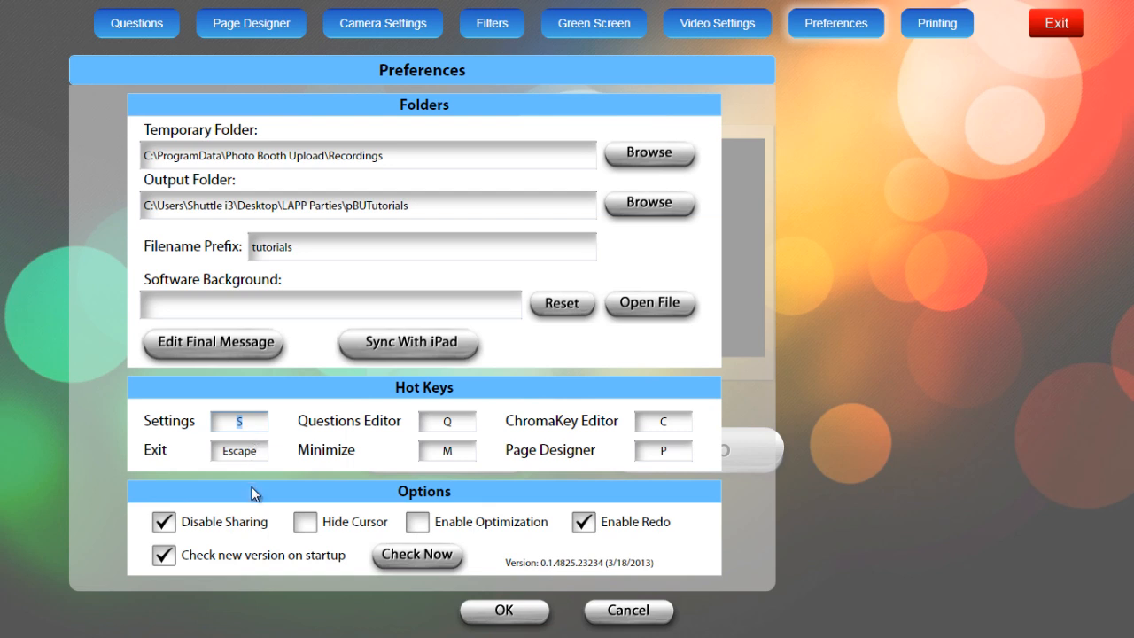
click(165, 523)
click(165, 529)
click(589, 525)
click(588, 525)
Step: Raise the Auto Print copy count in the printing settings and save the configuration
click(936, 24)
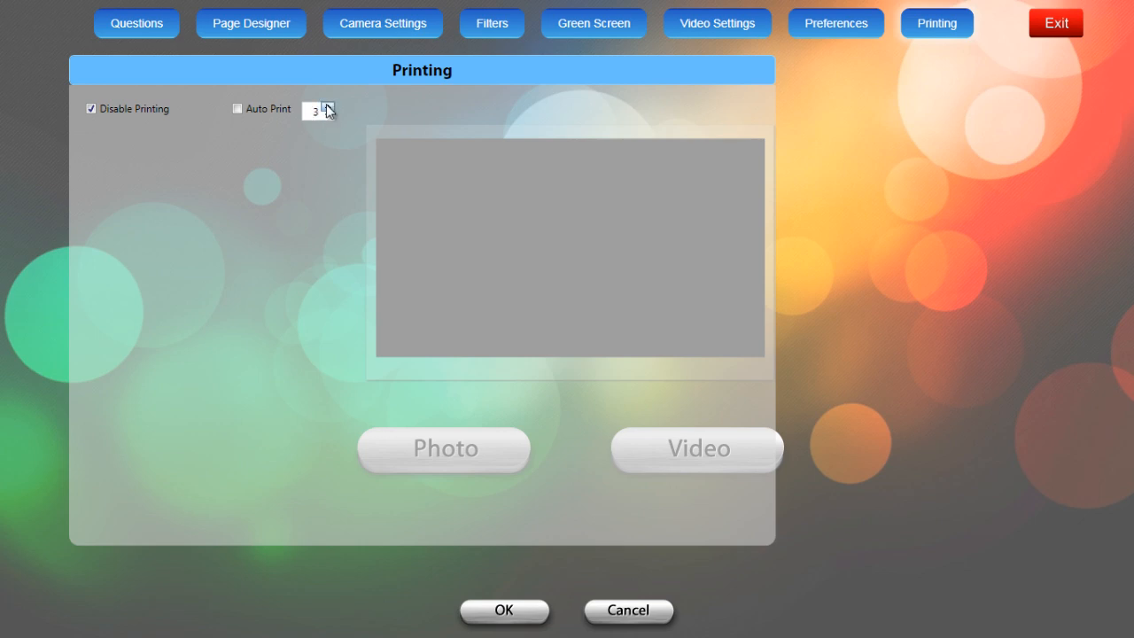
click(327, 104)
click(520, 610)
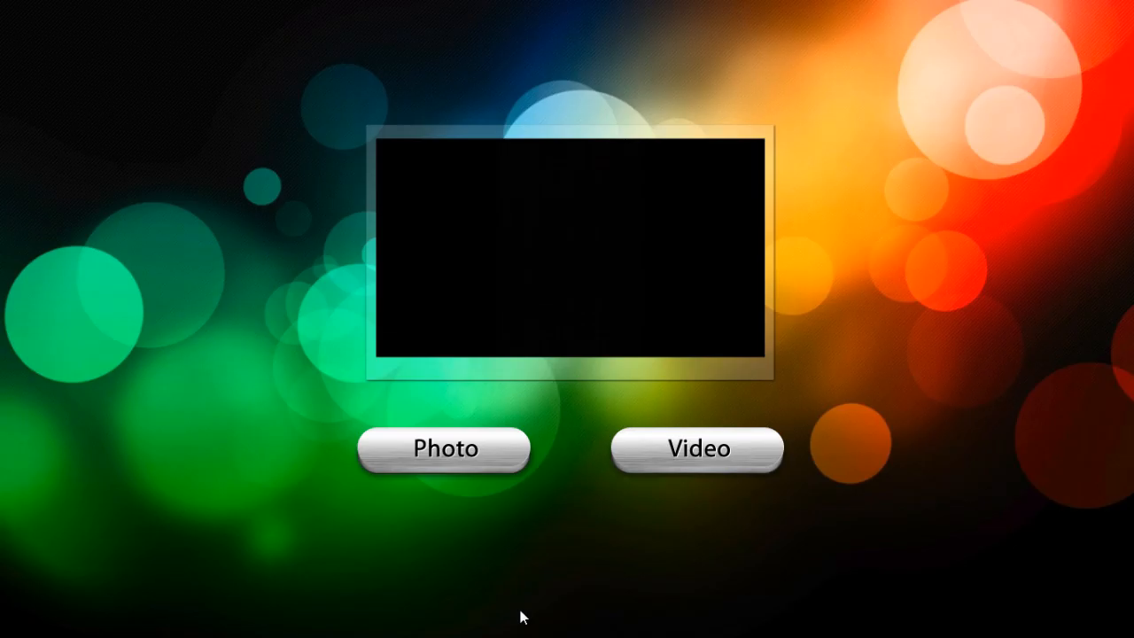